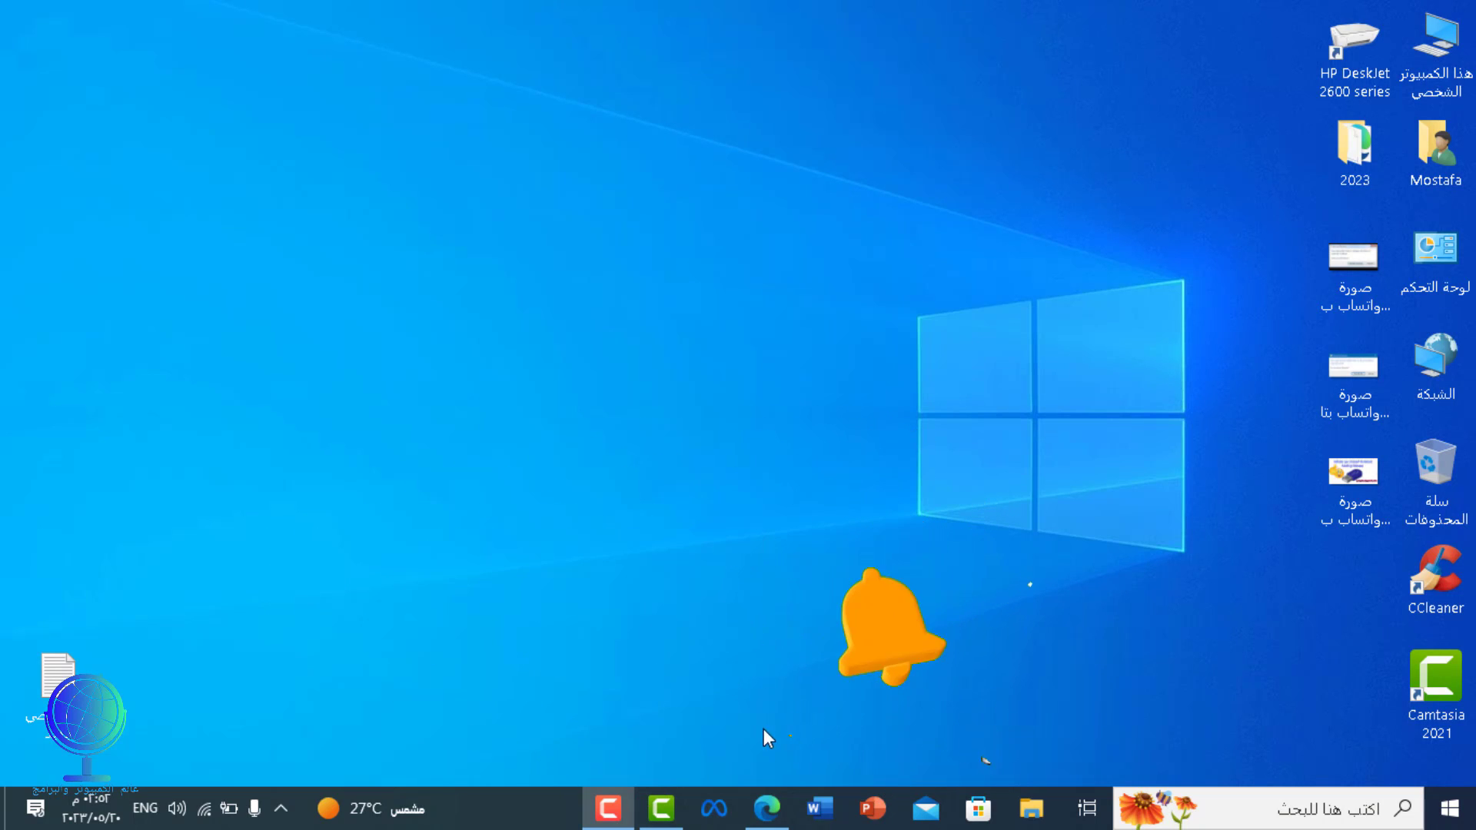
click(766, 807)
click(1112, 67)
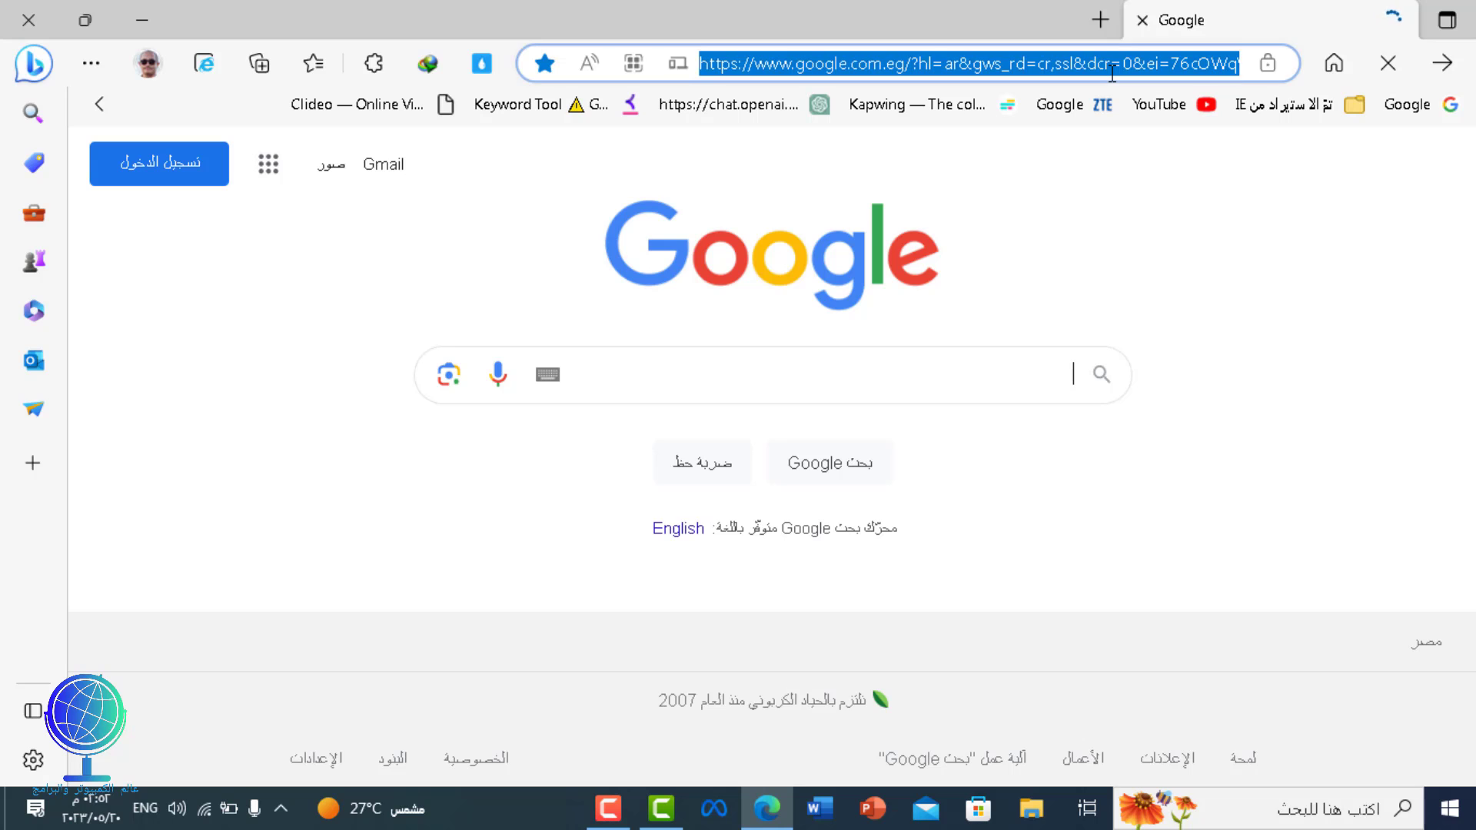
key(BackSpace)
right_click(1112, 62)
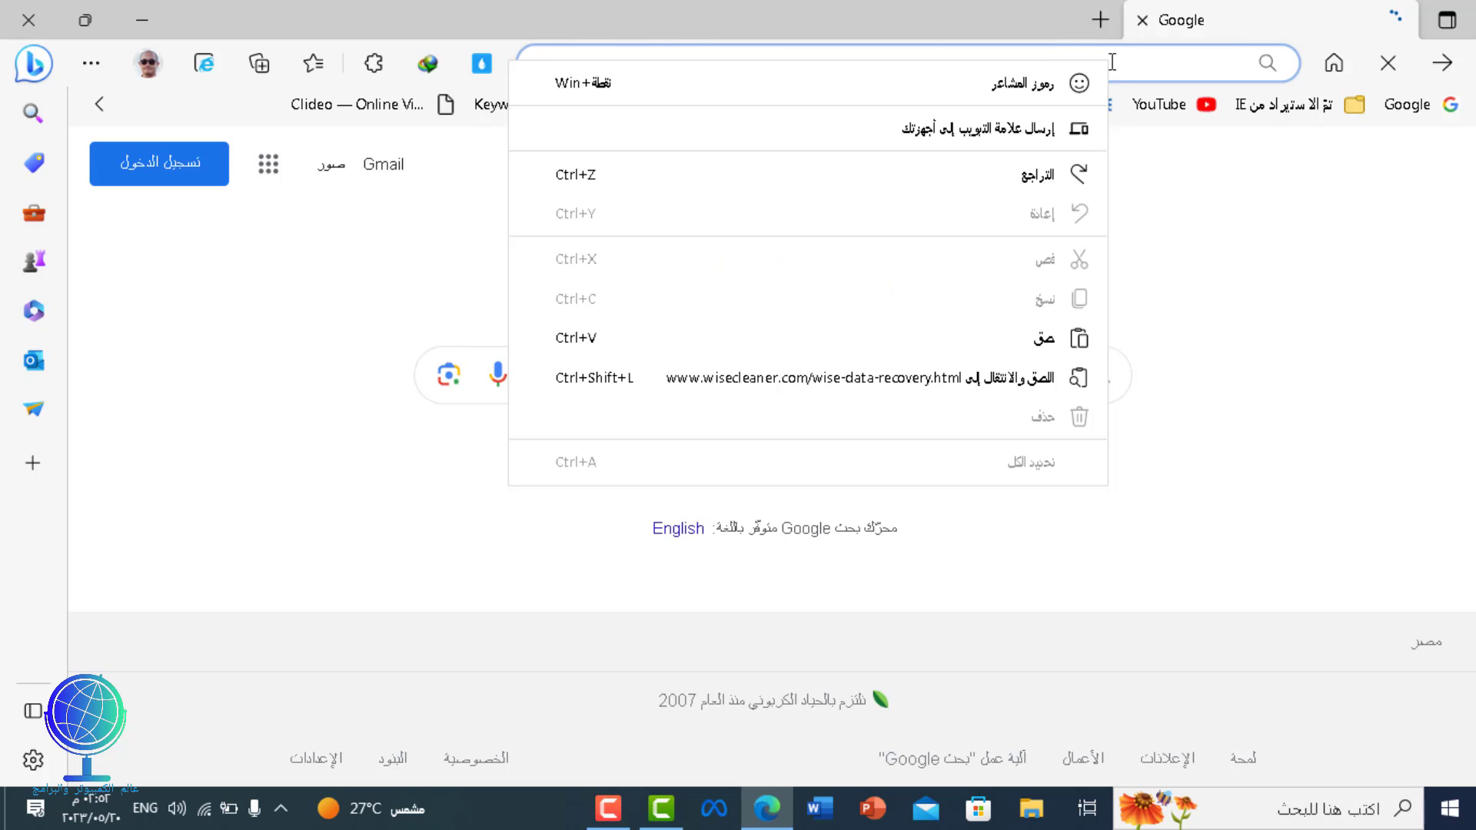
click(1041, 348)
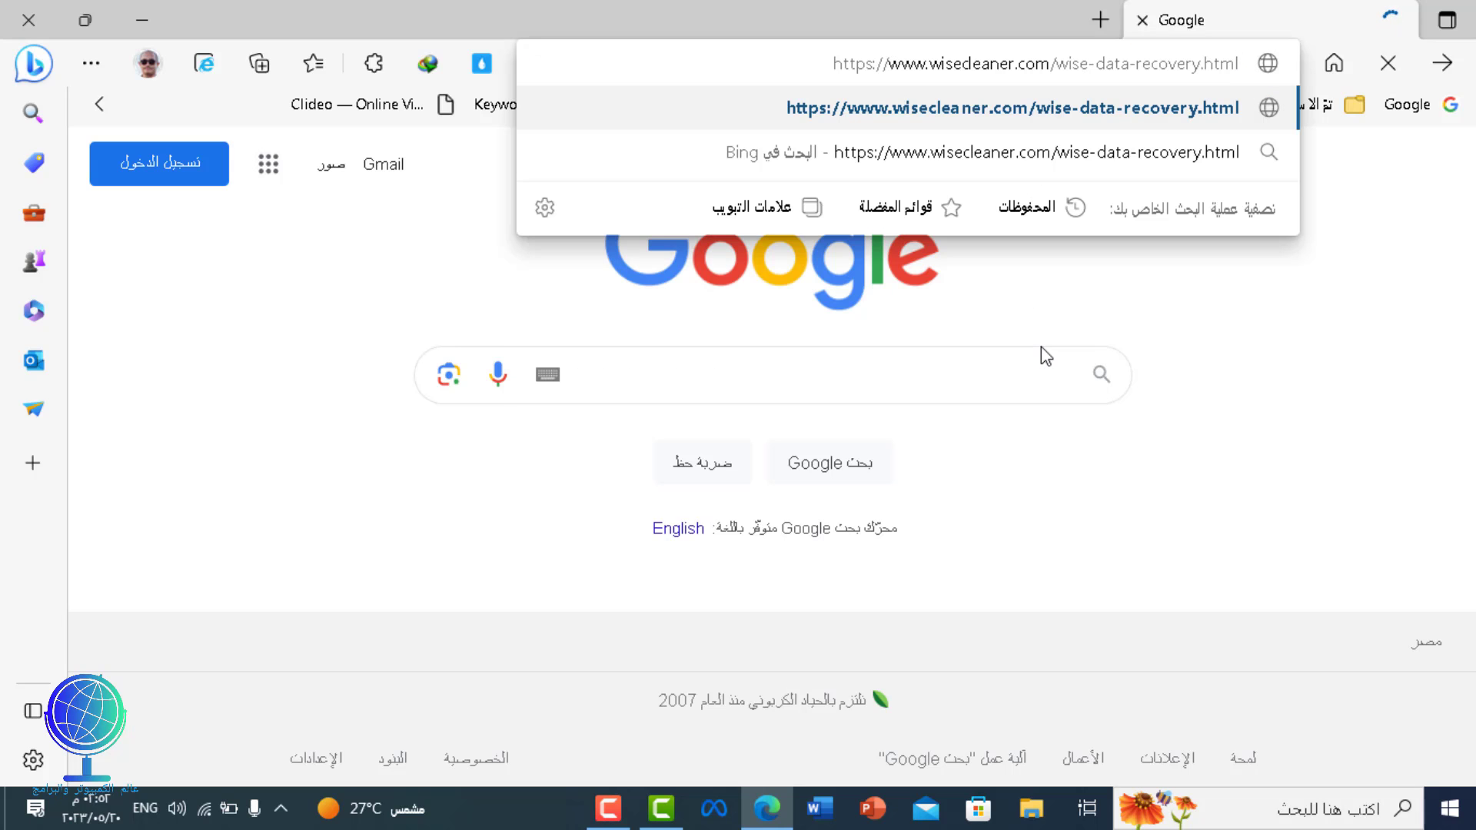
key(Return)
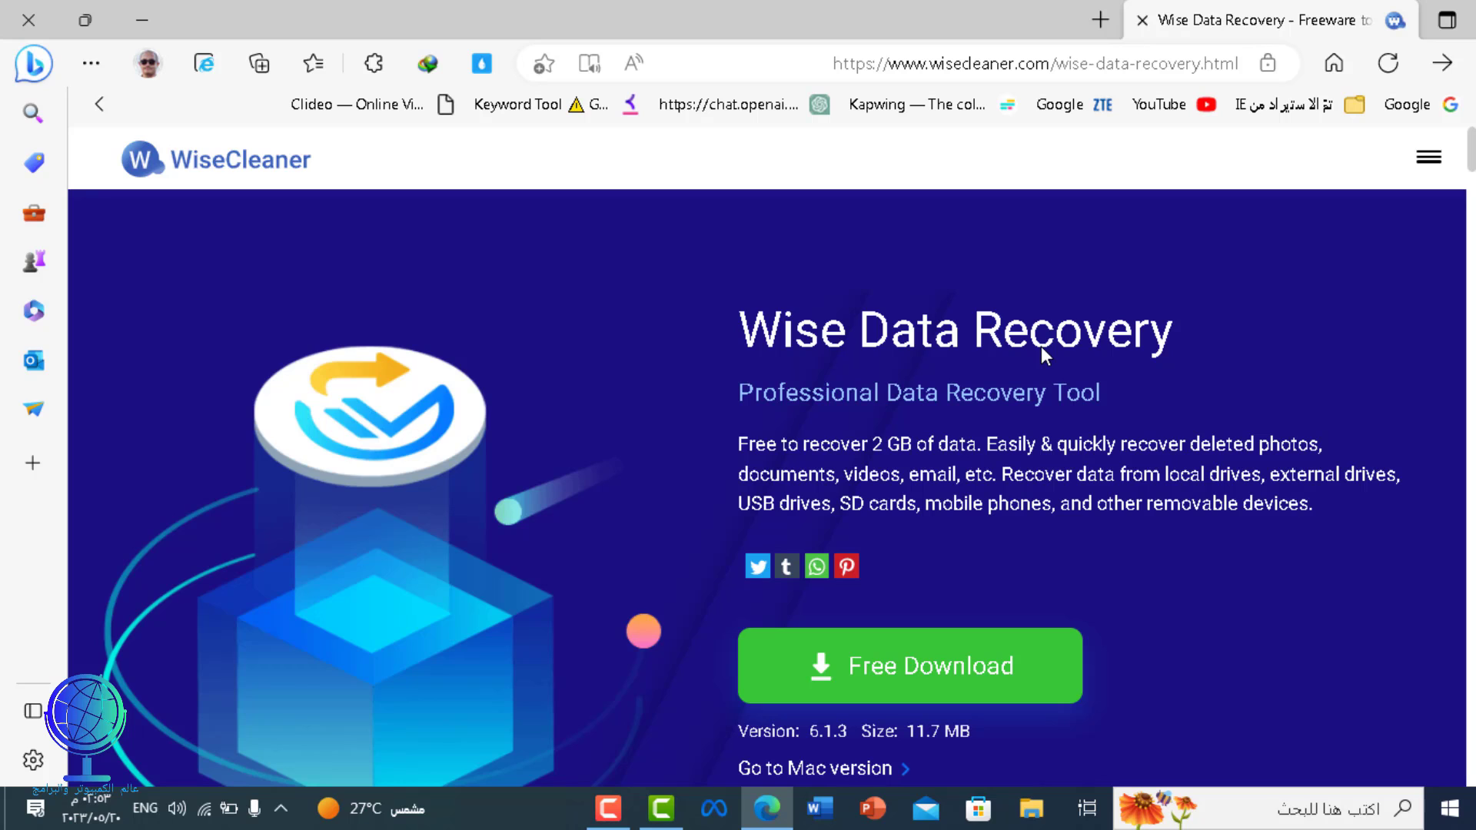
Download the free Wise Data Recovery installer, keeping the option to show or resume the existing download, and close the browser
scroll(1041, 346, down, 1)
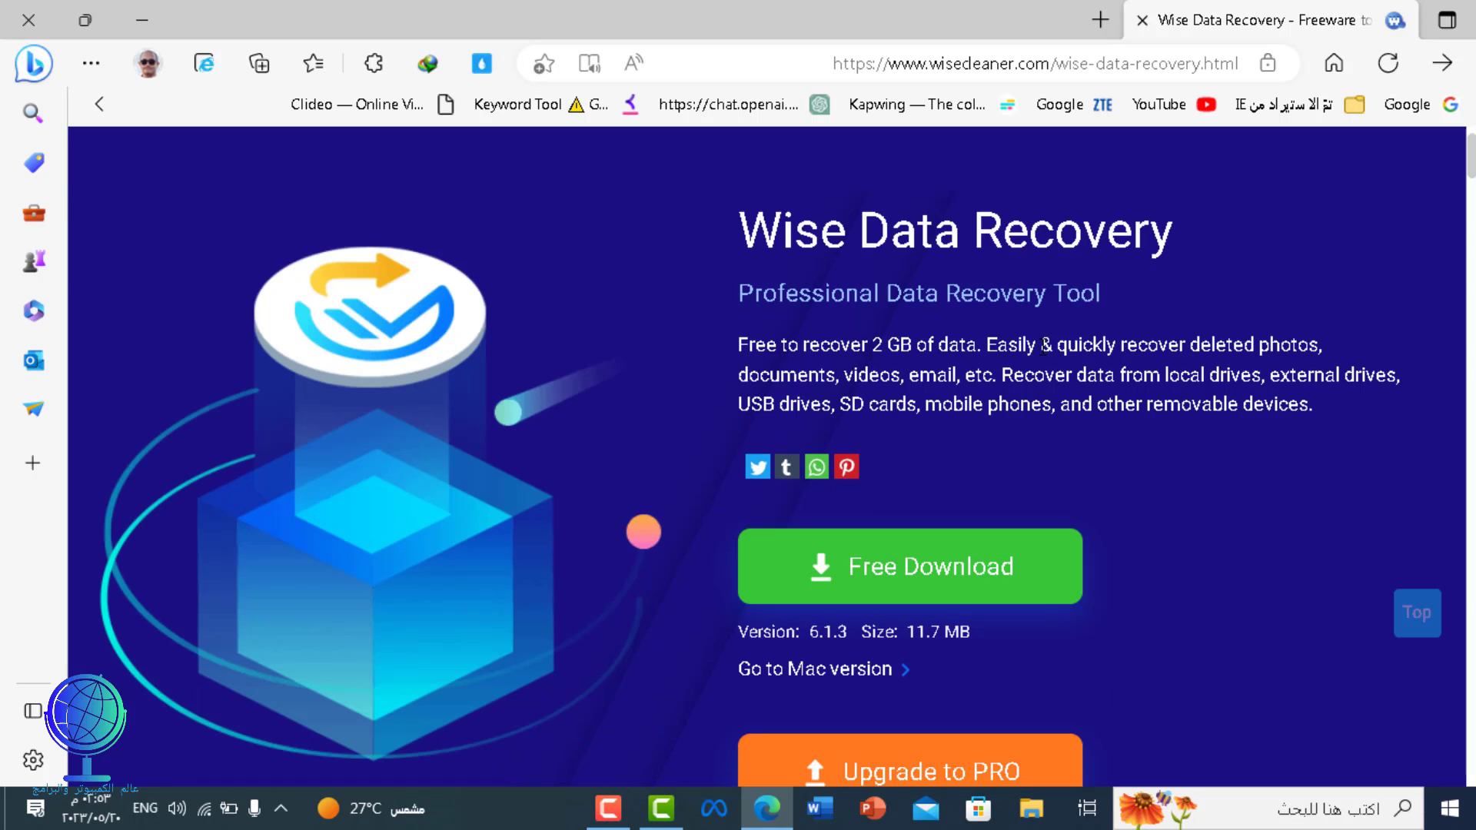
click(936, 598)
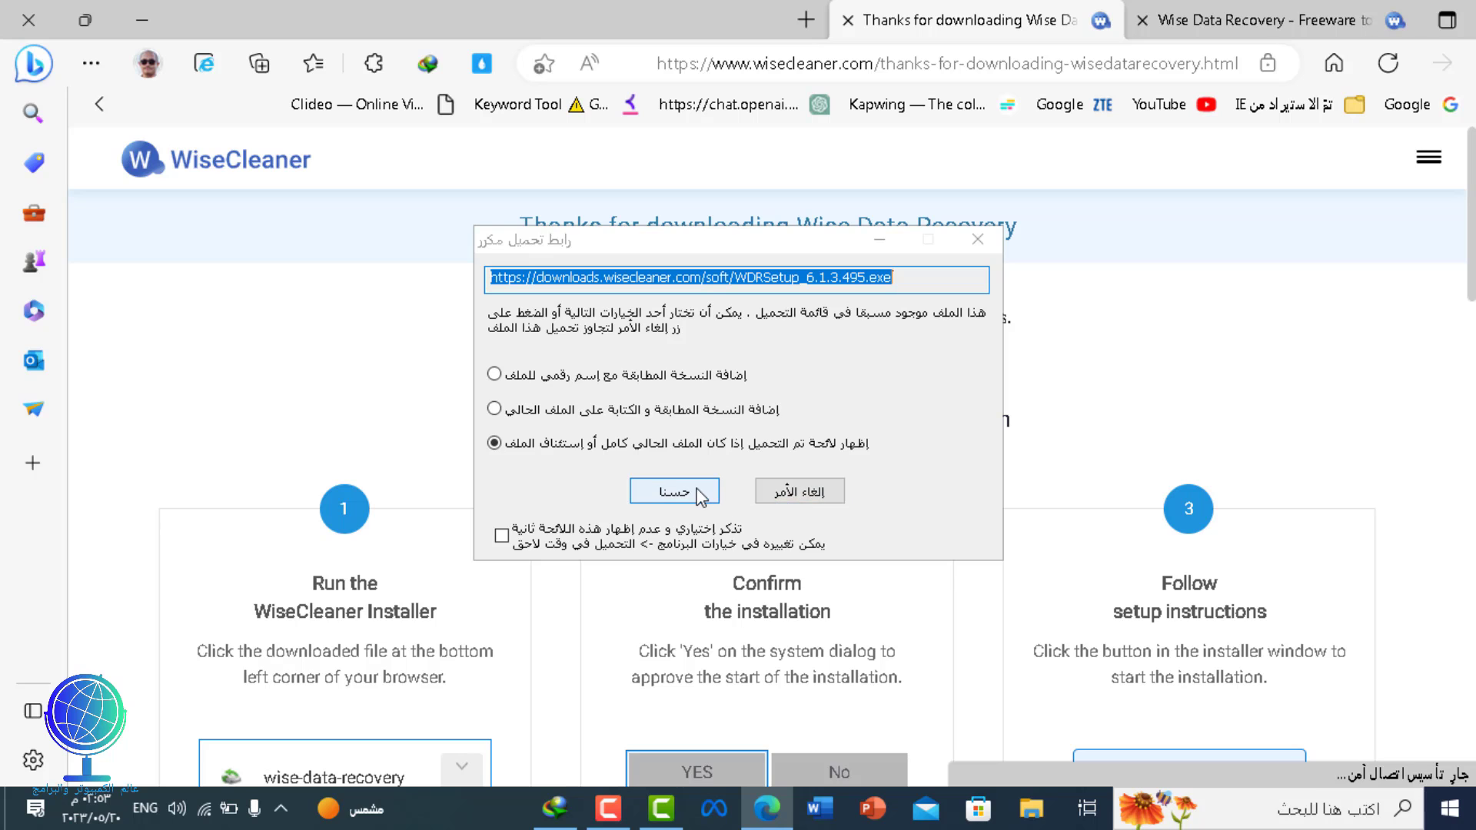
click(674, 491)
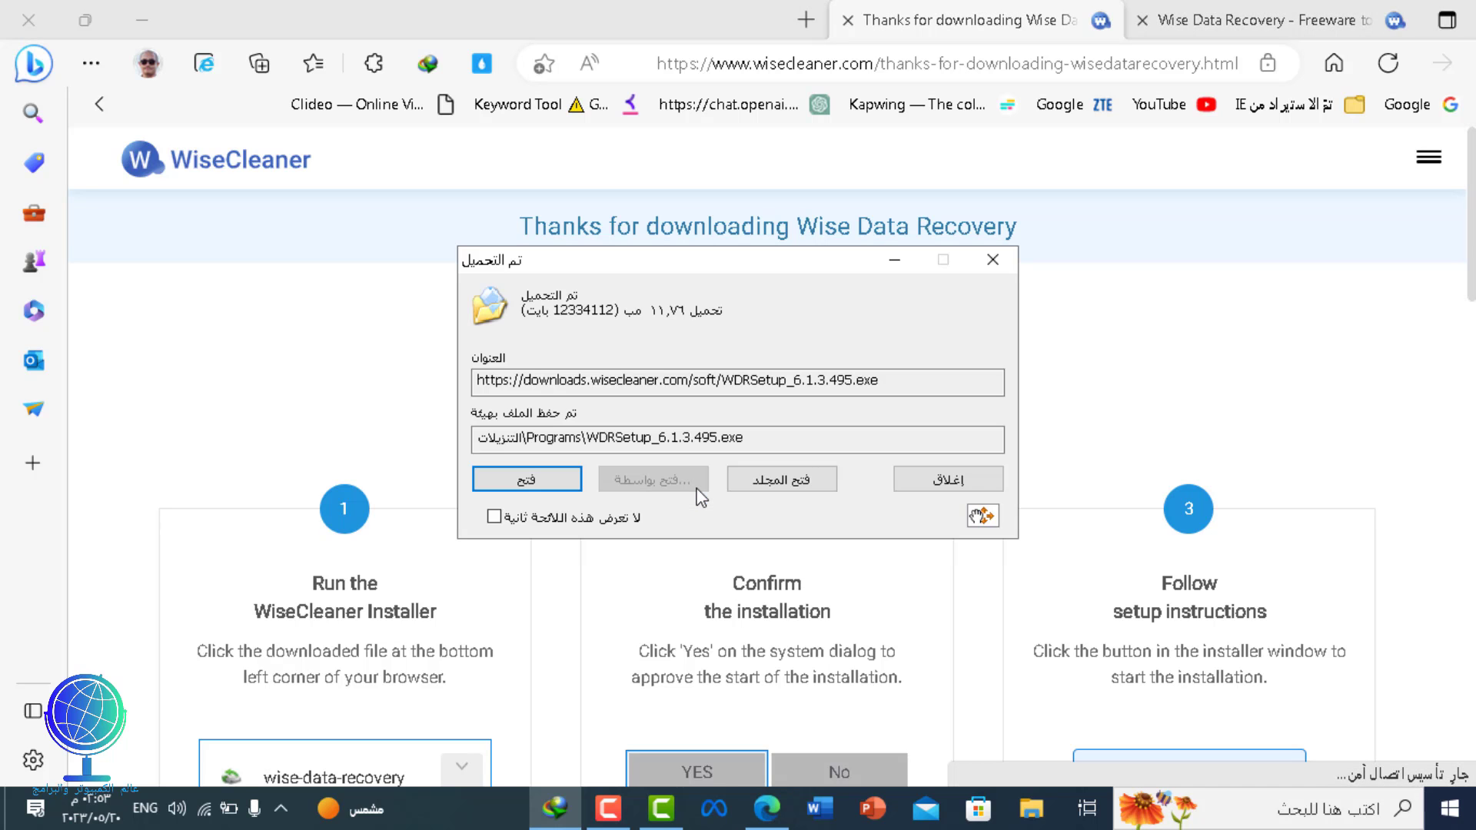
click(29, 19)
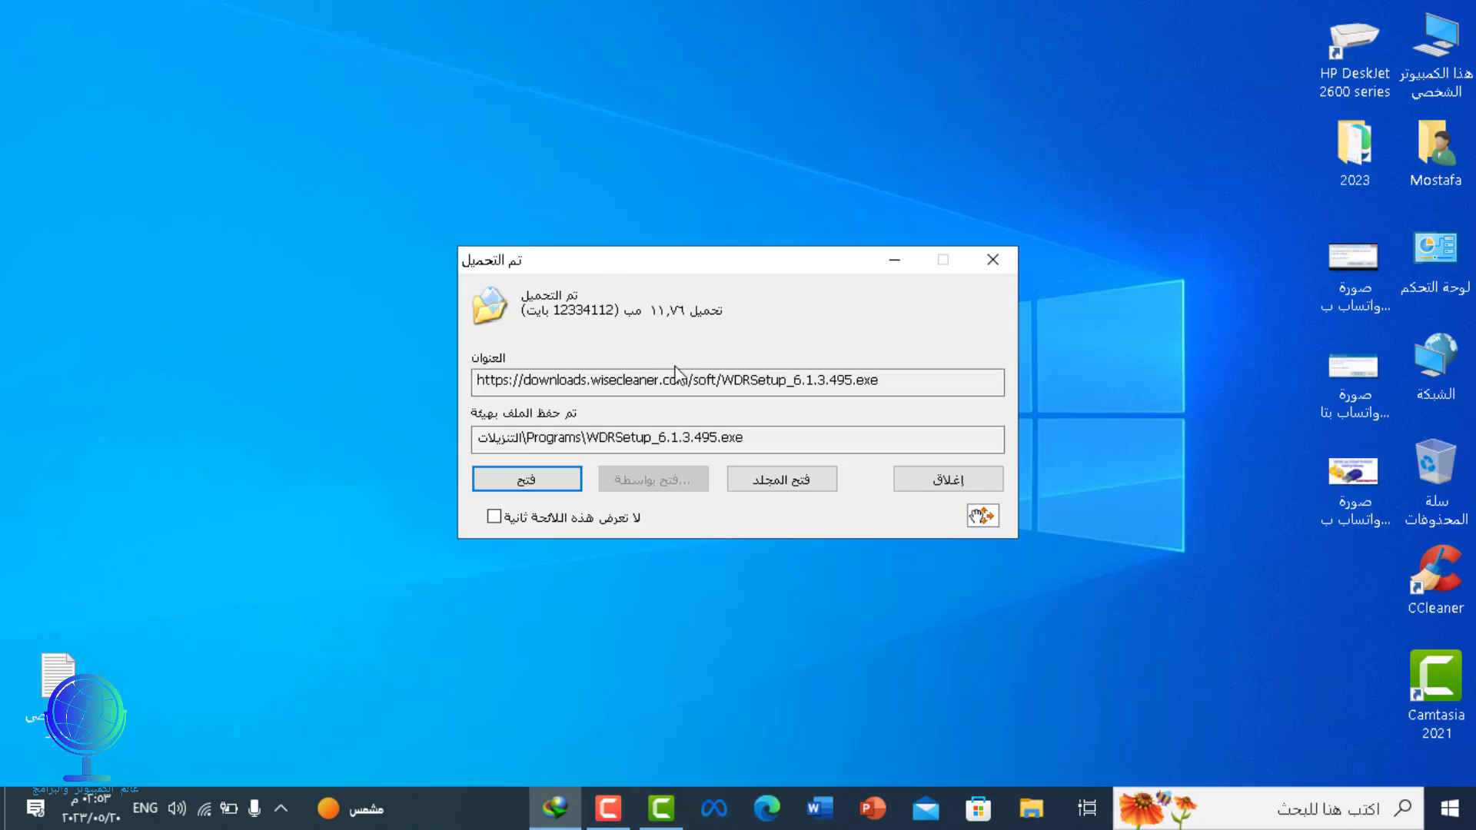
Install Wise Data Recovery 6.1.3 without showing the user guide, launch it on finishing, and close the program window
click(567, 488)
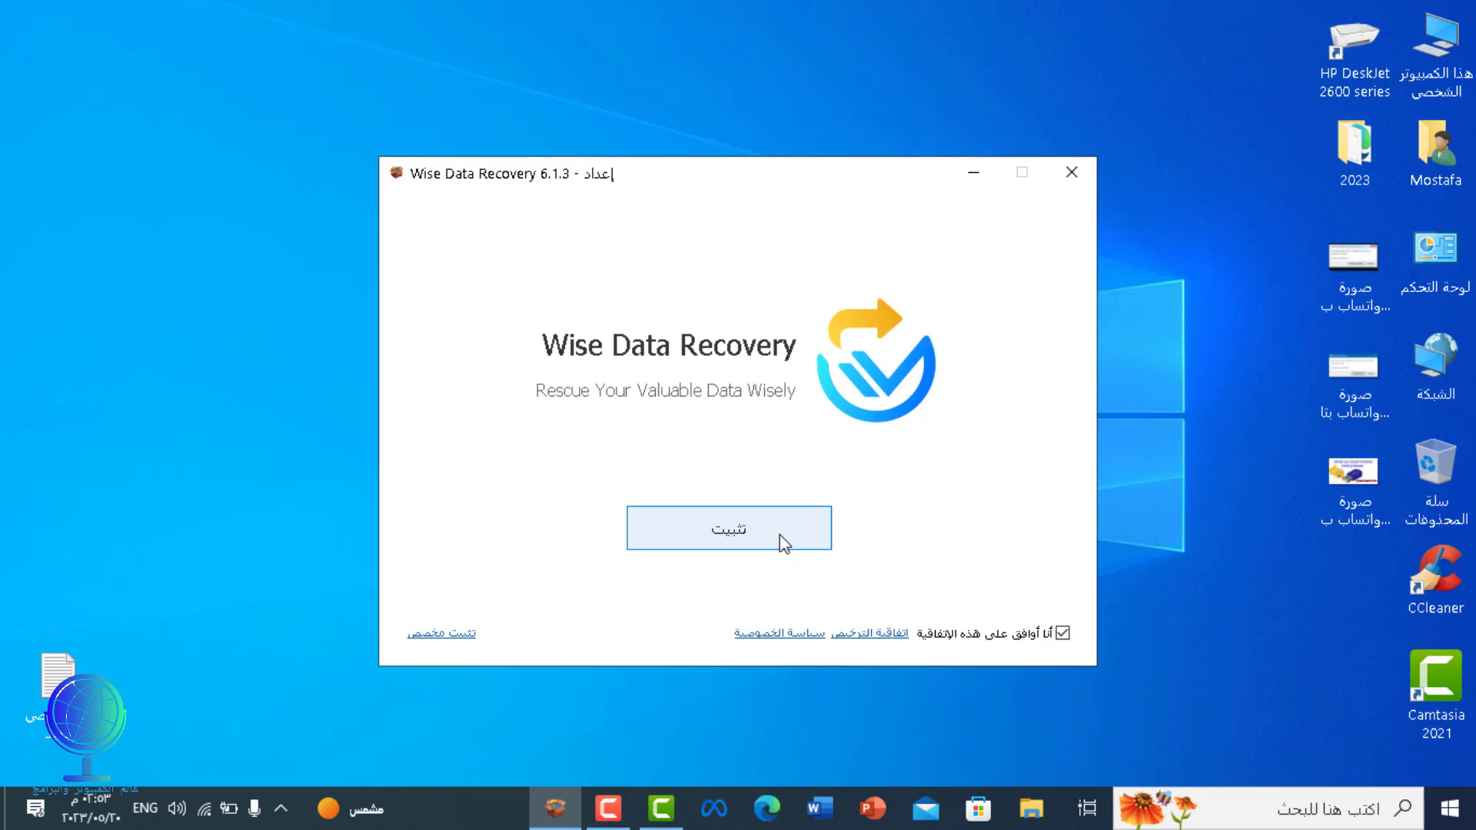
click(784, 543)
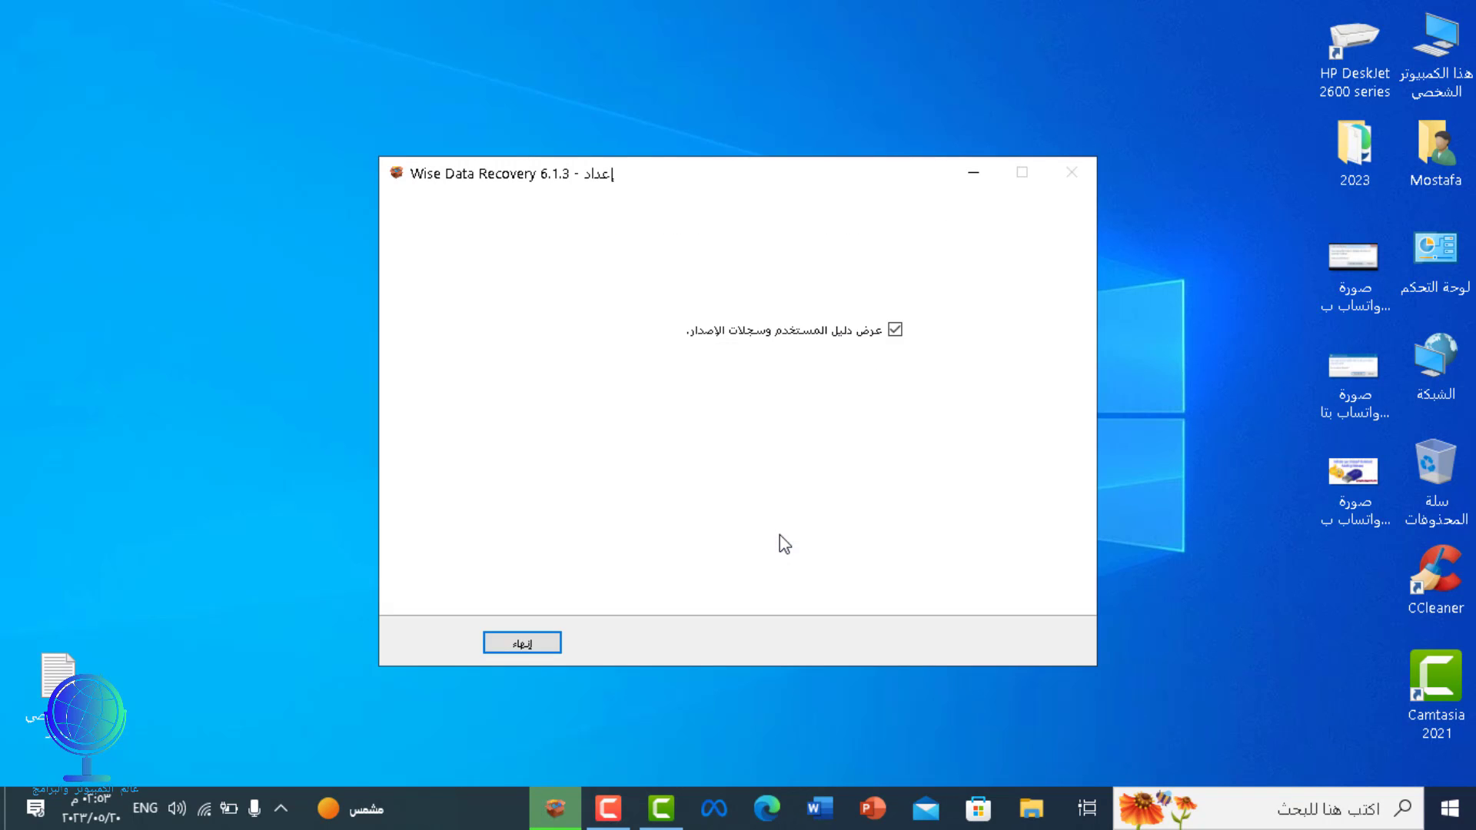
click(867, 329)
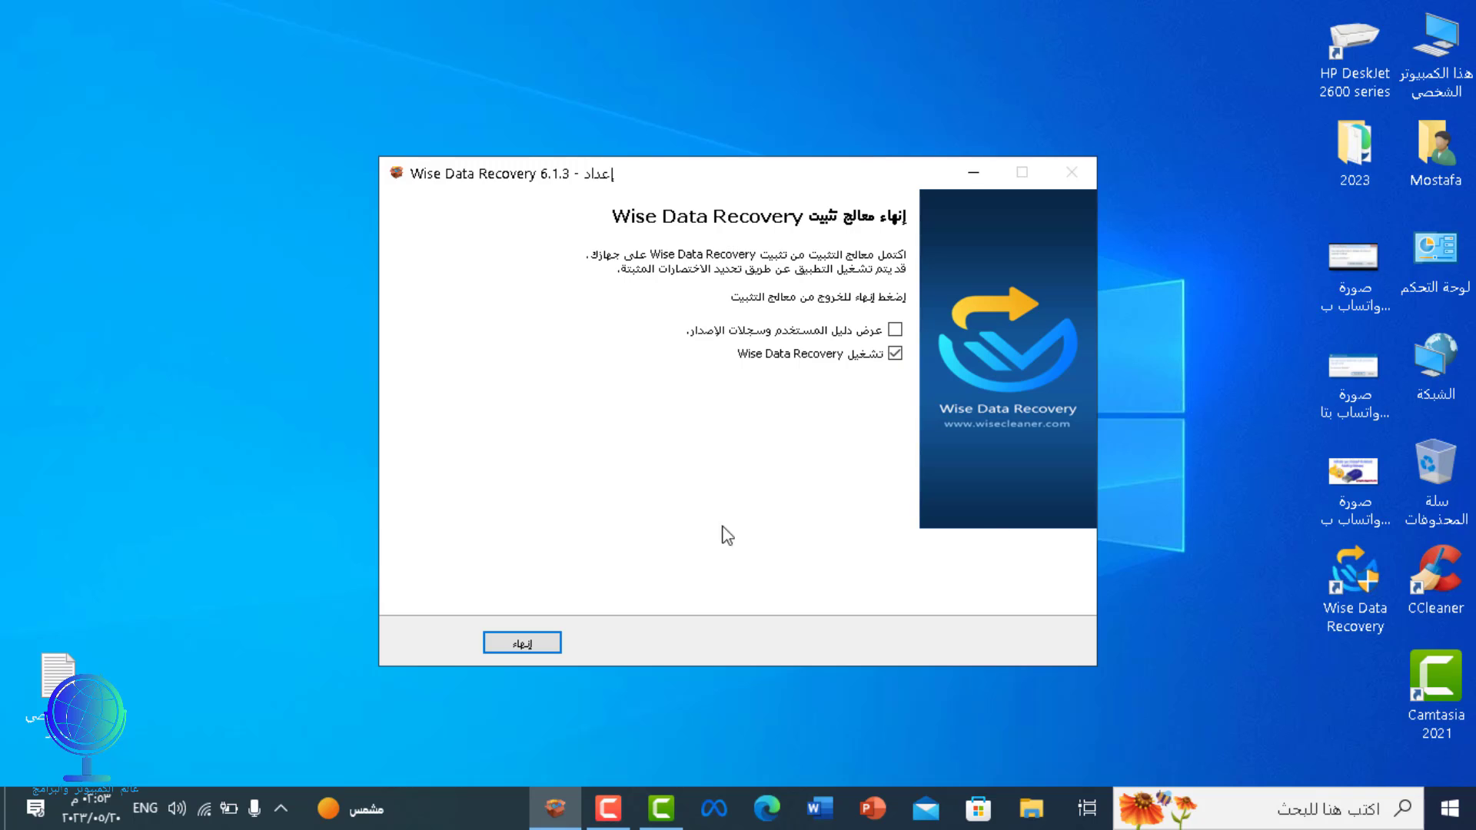
click(552, 643)
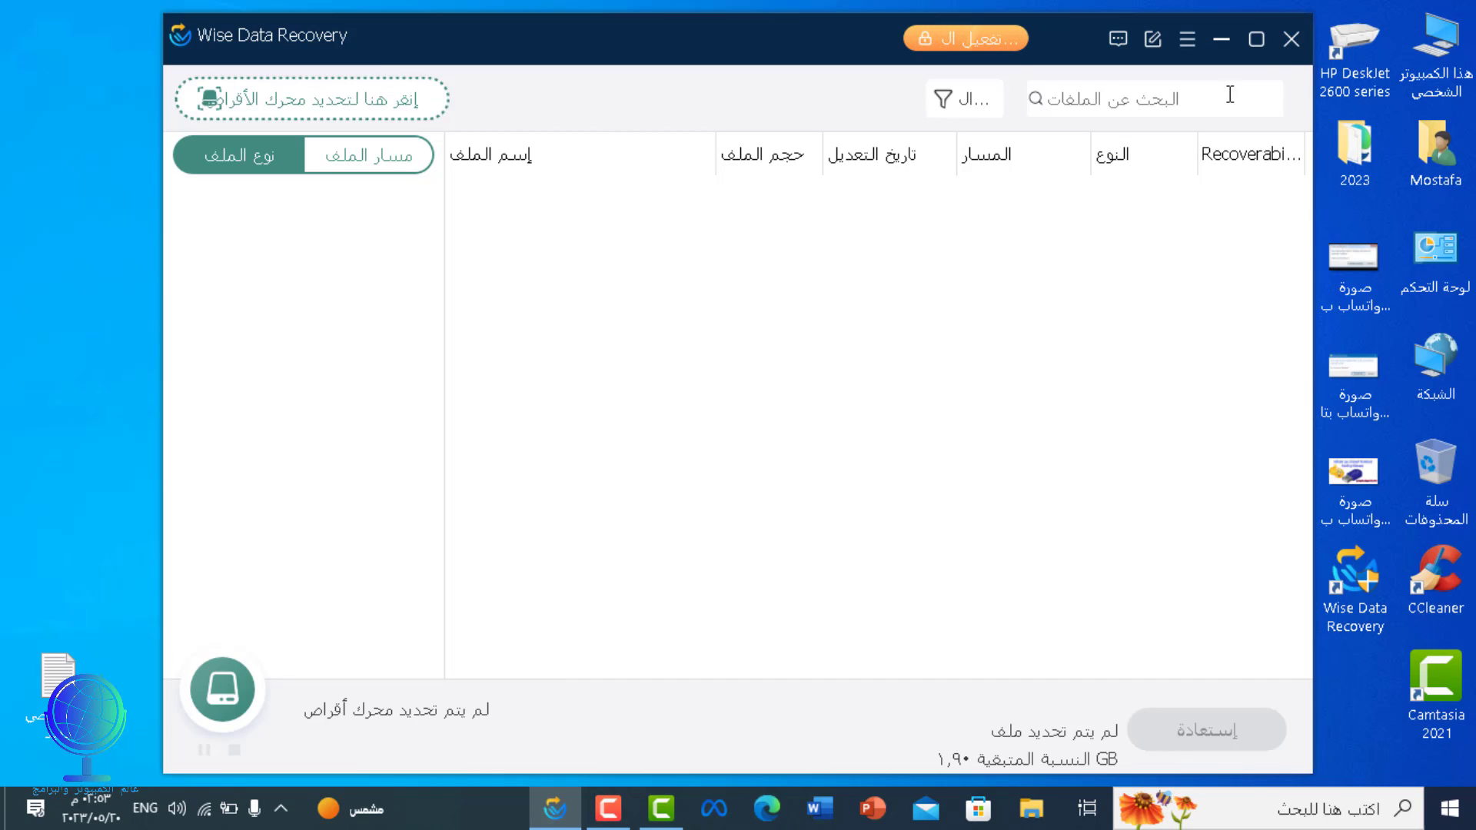
click(1285, 46)
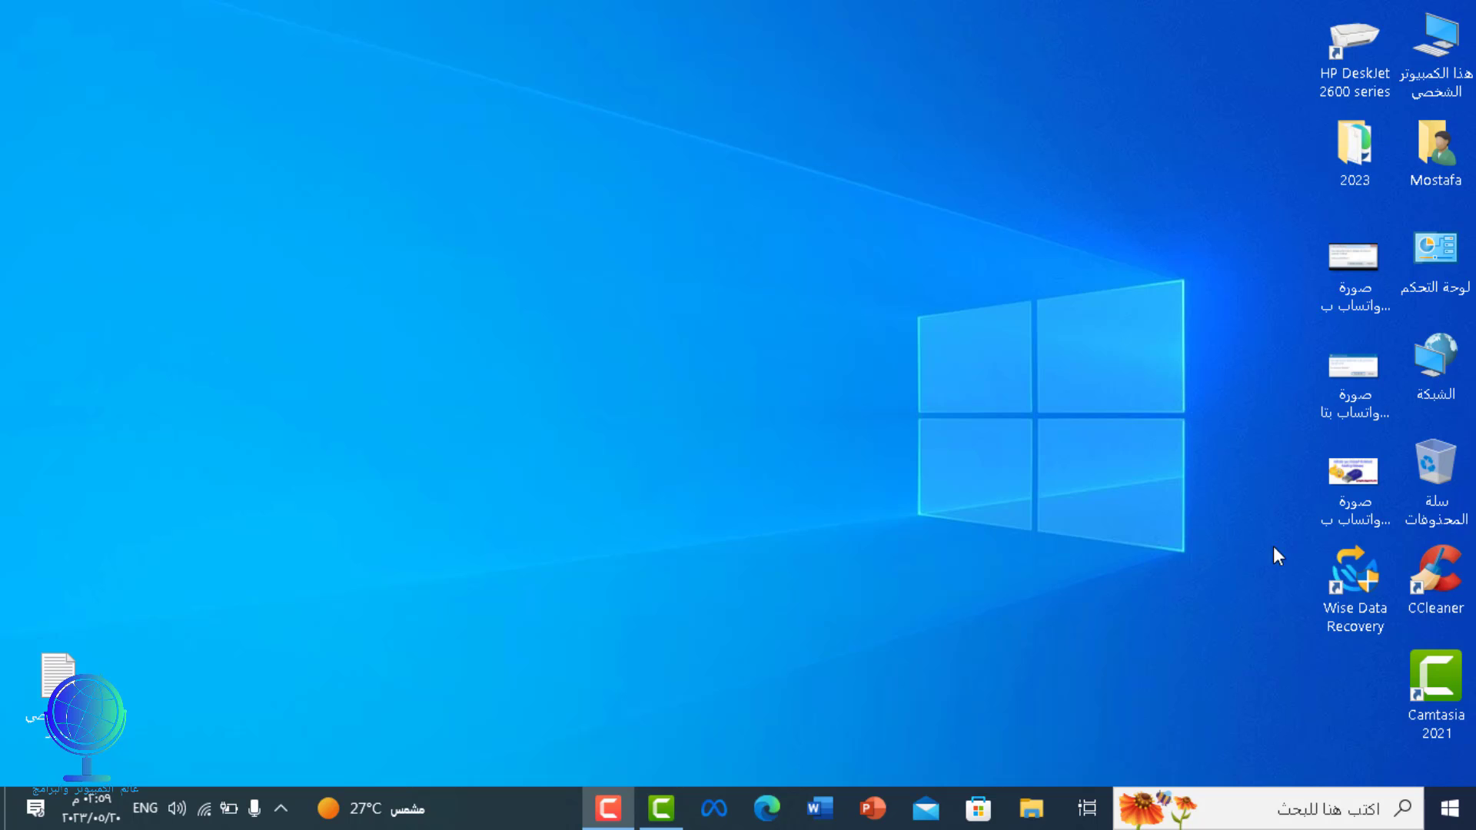
Open Wise Data Recovery from the desktop and scan the USB drive (E:) for deleted files
double_click(1359, 580)
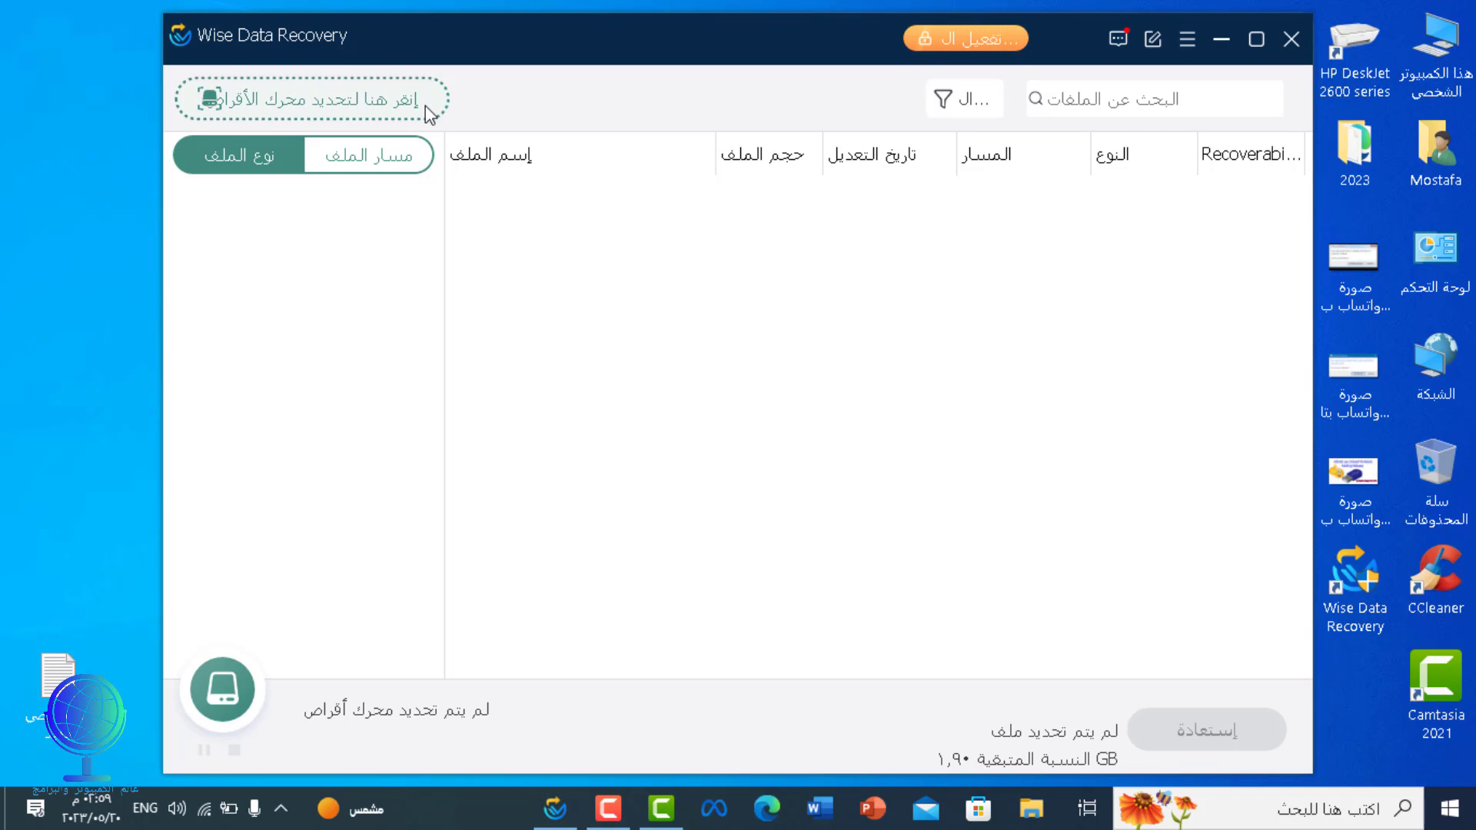
click(250, 100)
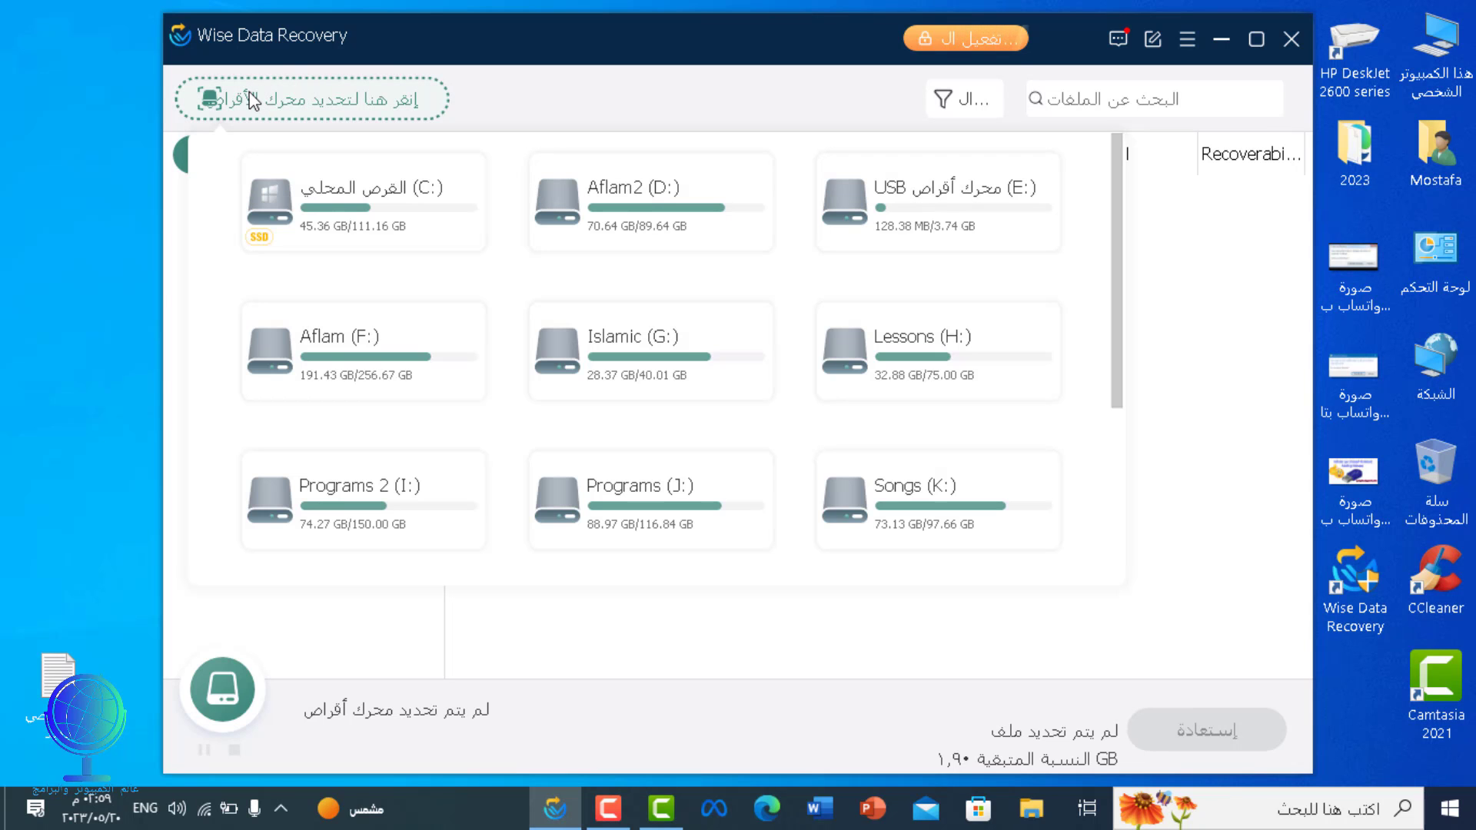
click(970, 238)
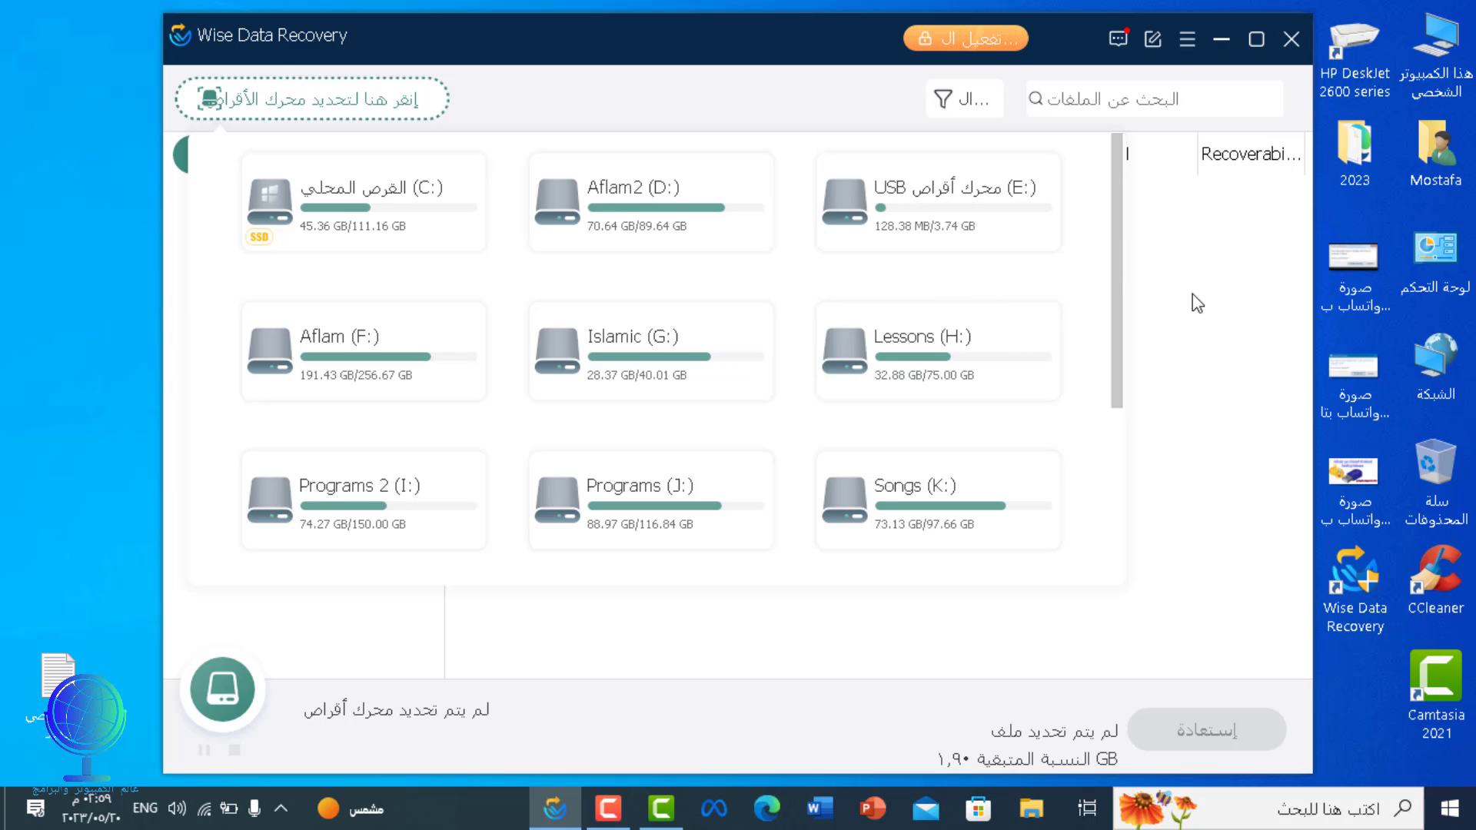
click(997, 229)
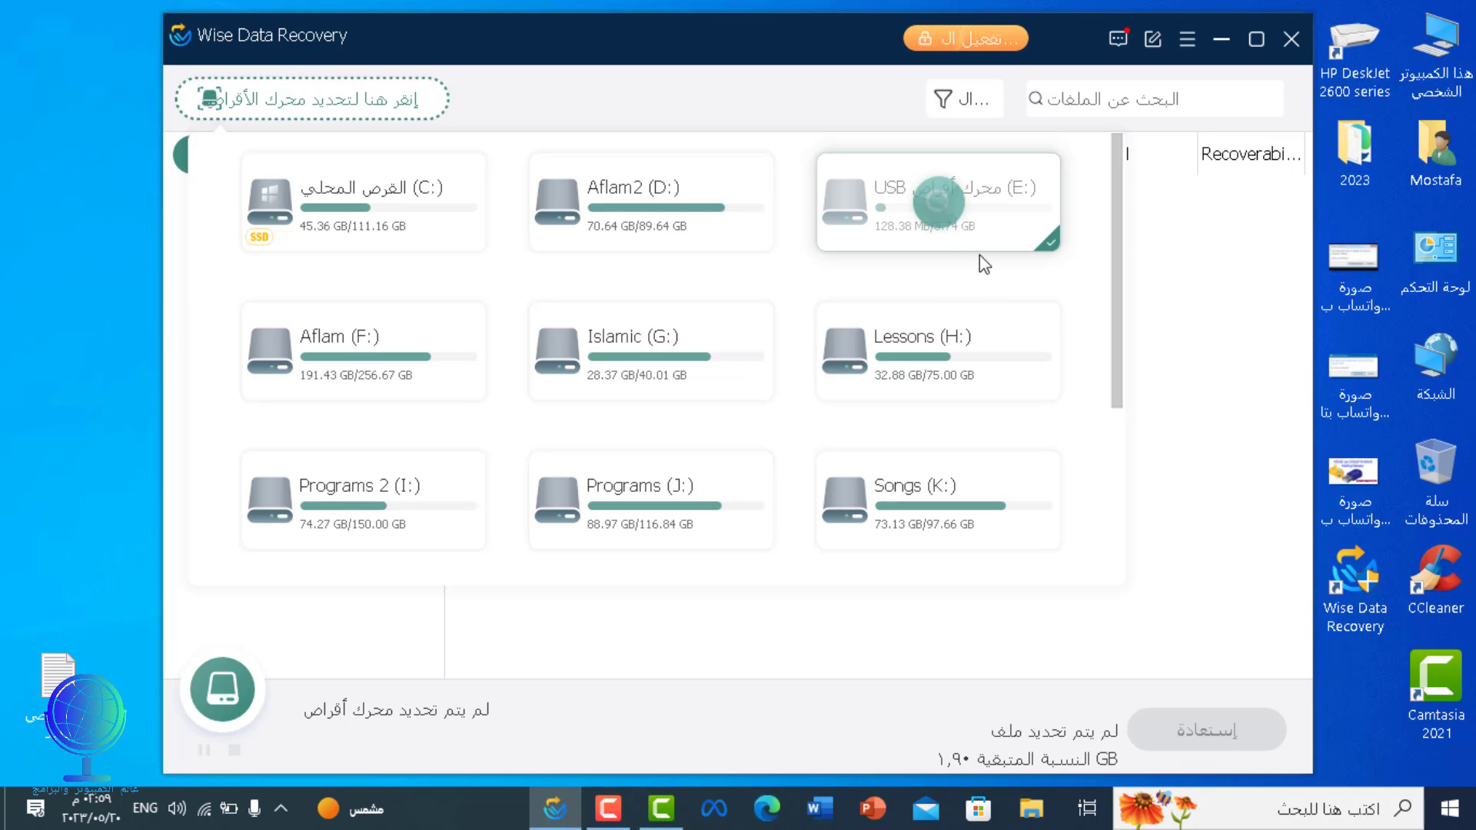
click(1050, 309)
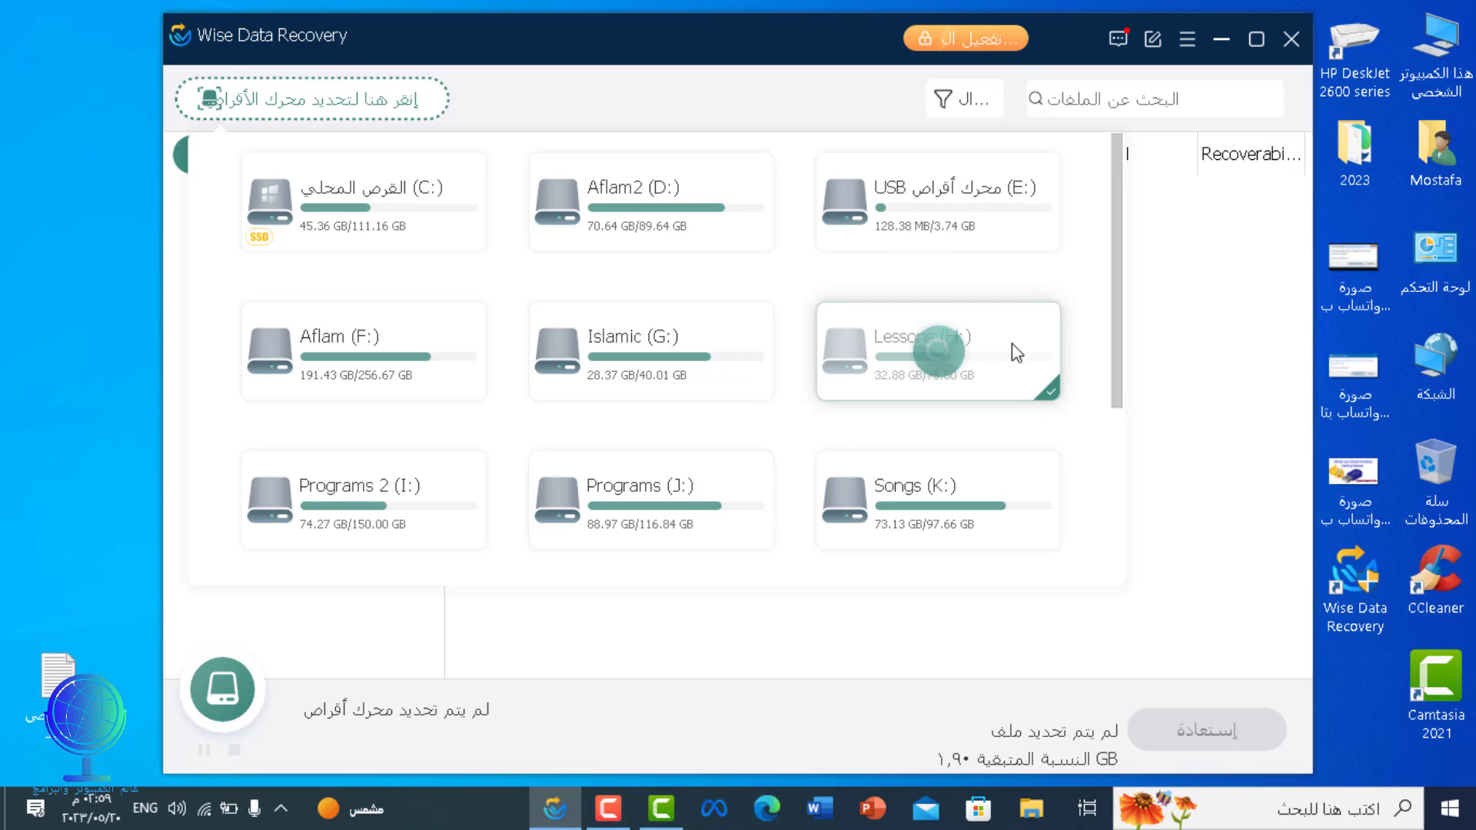
click(976, 224)
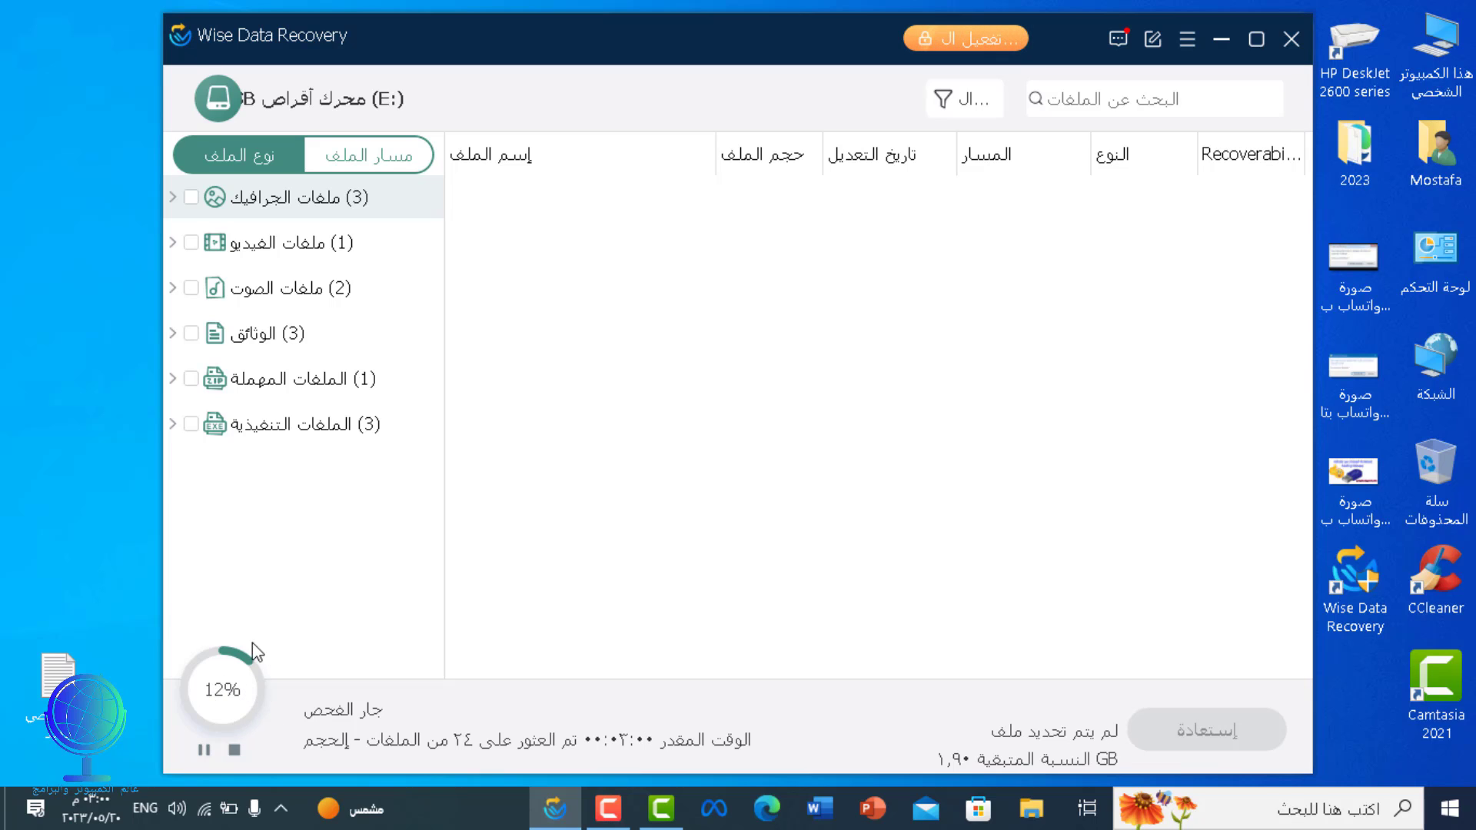
List the found files by path and select idman640build1.rar, the JPG image, the MP4 video, 001.mp3 and the مذكرة الصف الثالث folder
mouse_move(613, 822)
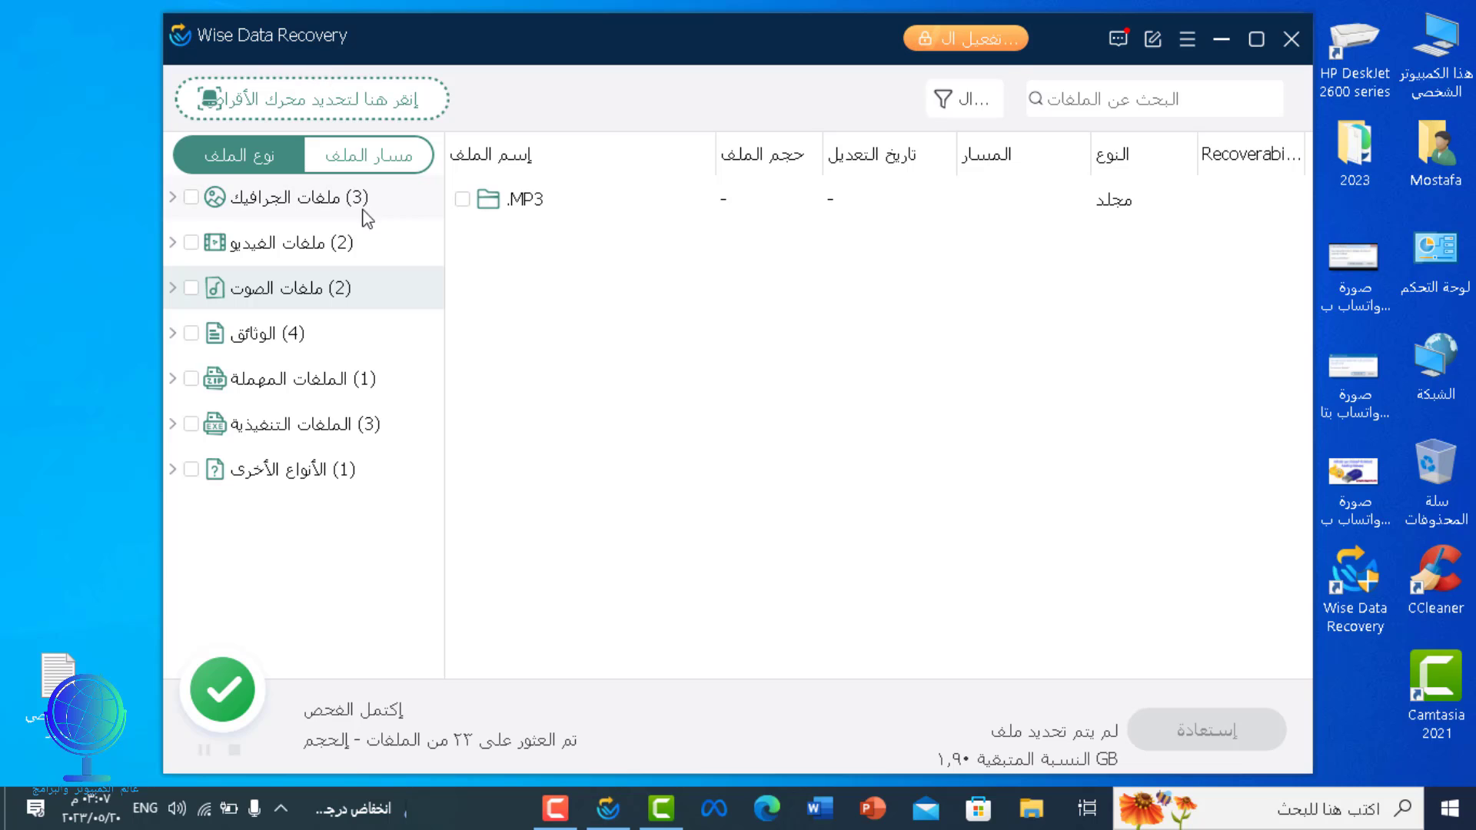
click(369, 156)
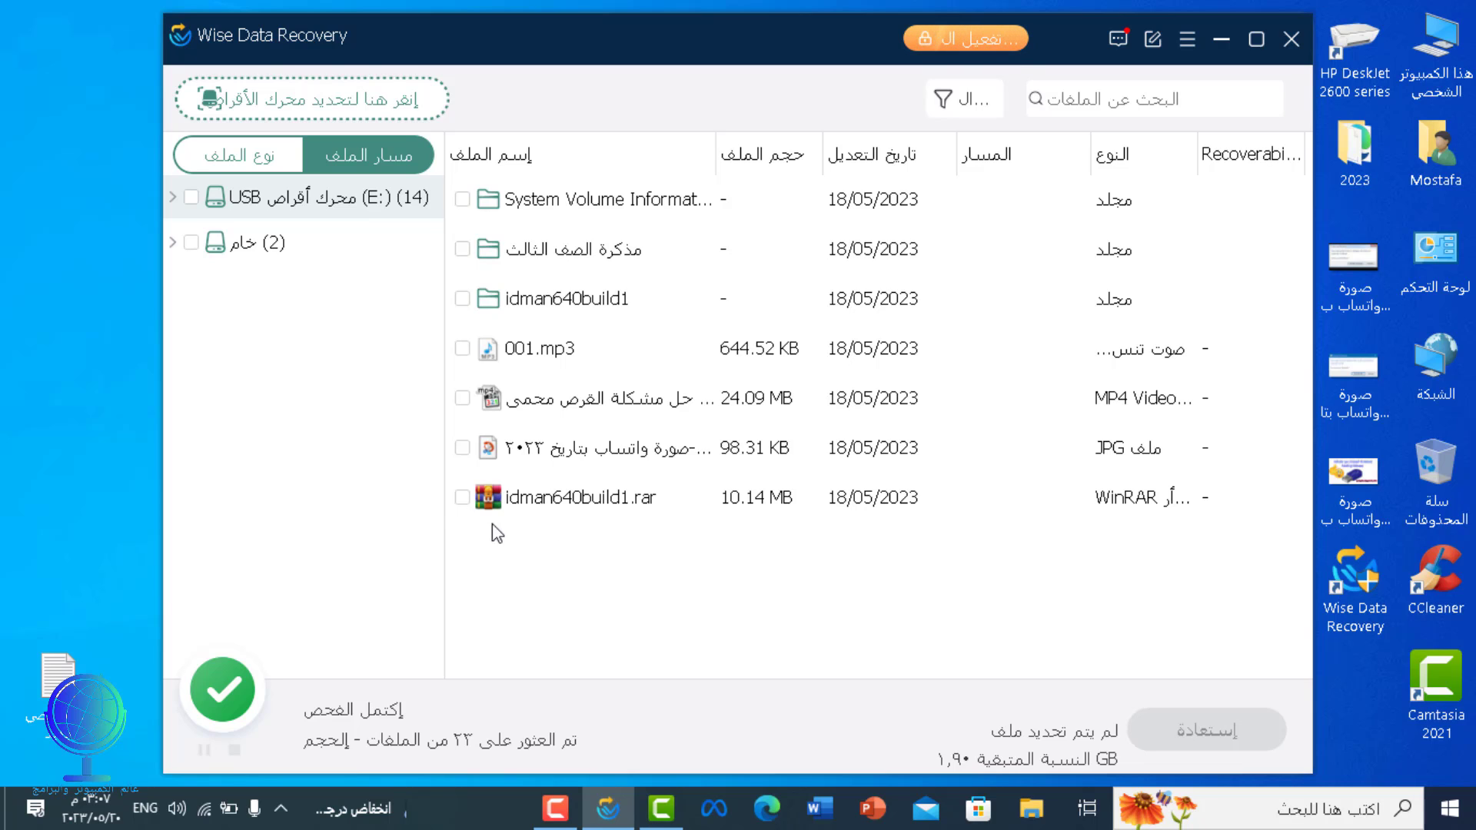
click(463, 499)
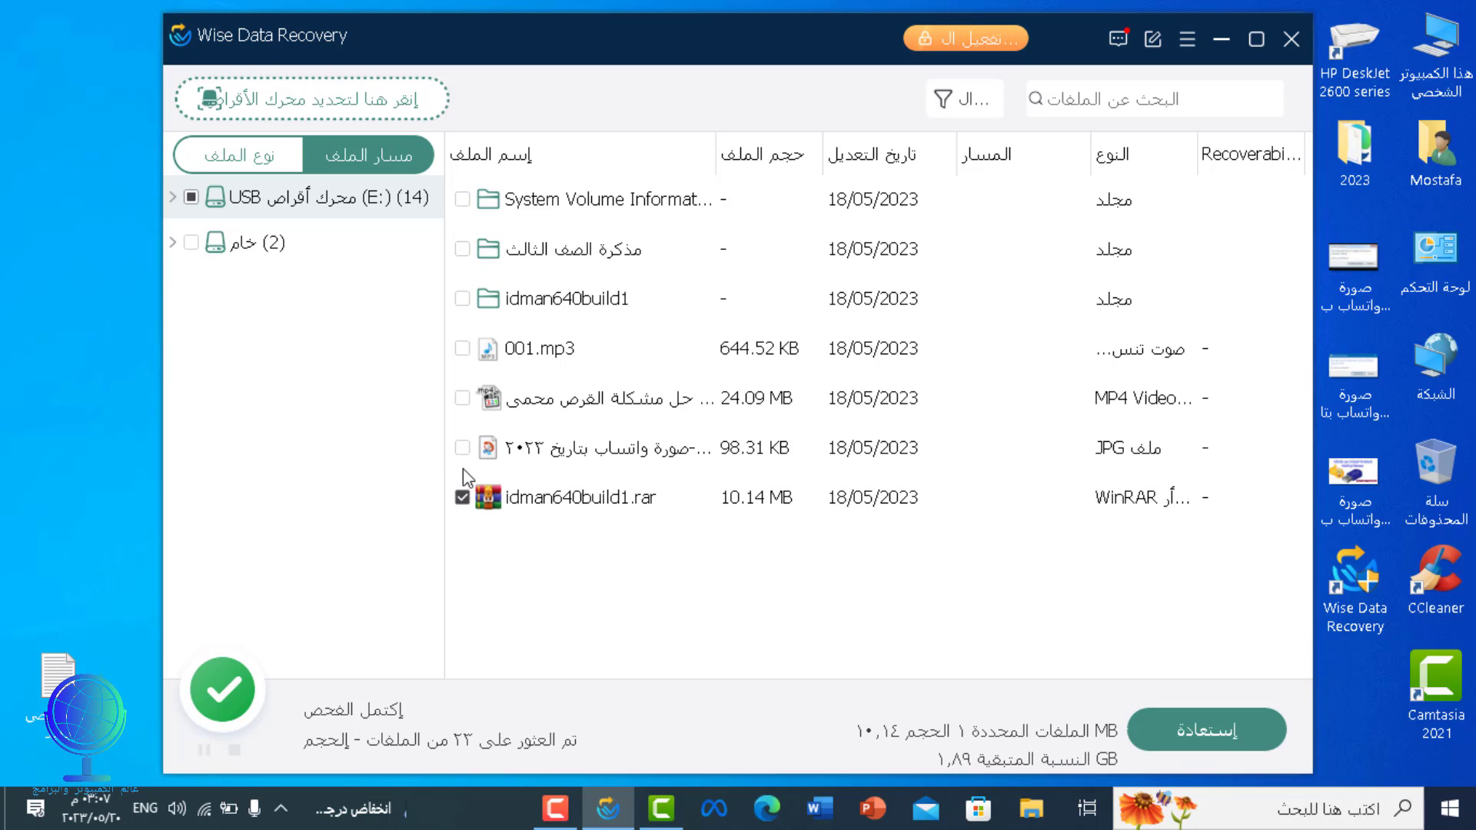
click(462, 449)
click(463, 399)
click(461, 349)
click(462, 250)
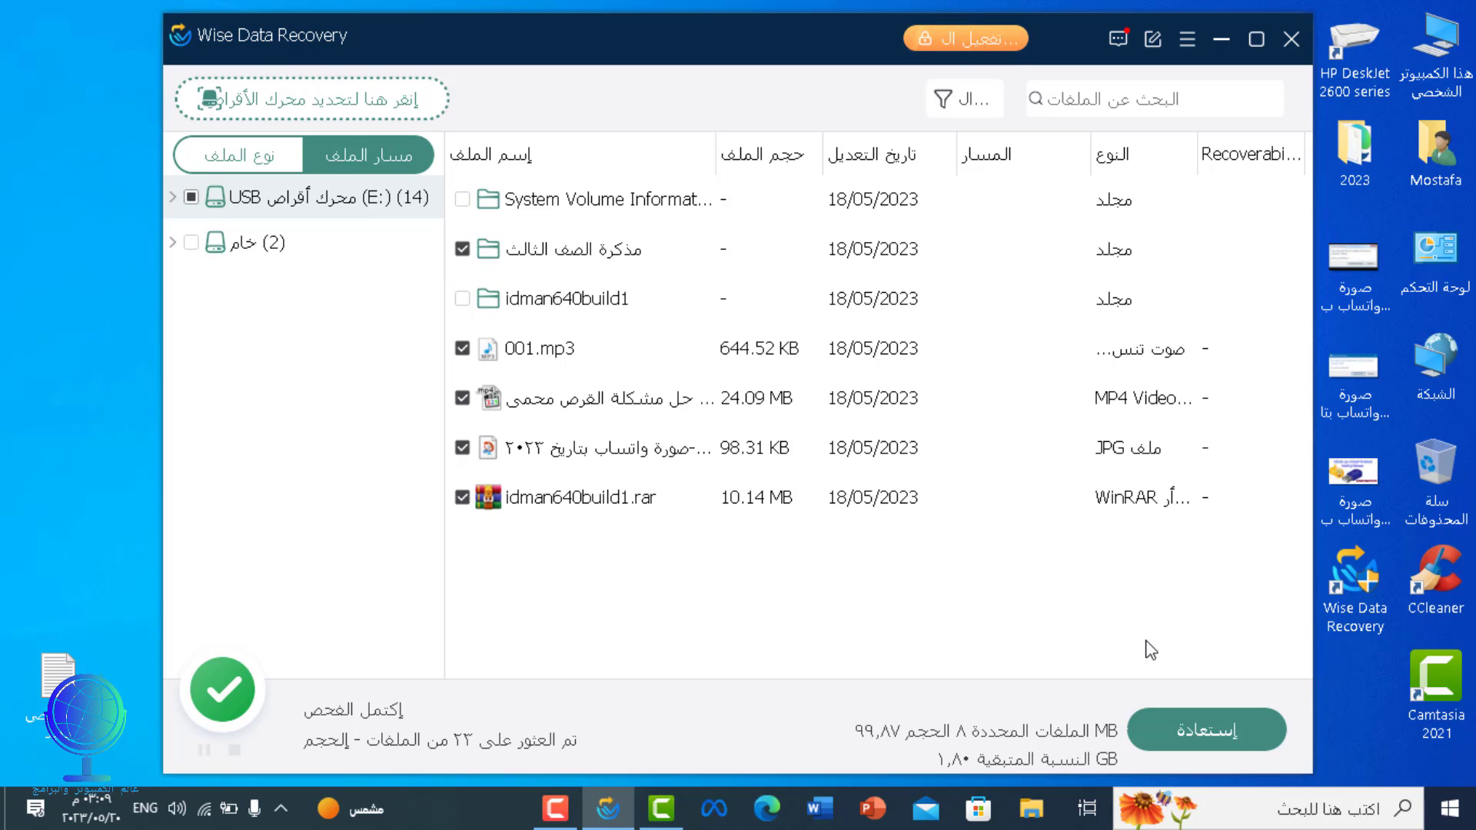
Recover the selected items into a new folder created on the desktop, and close Wise Data Recovery
click(1192, 732)
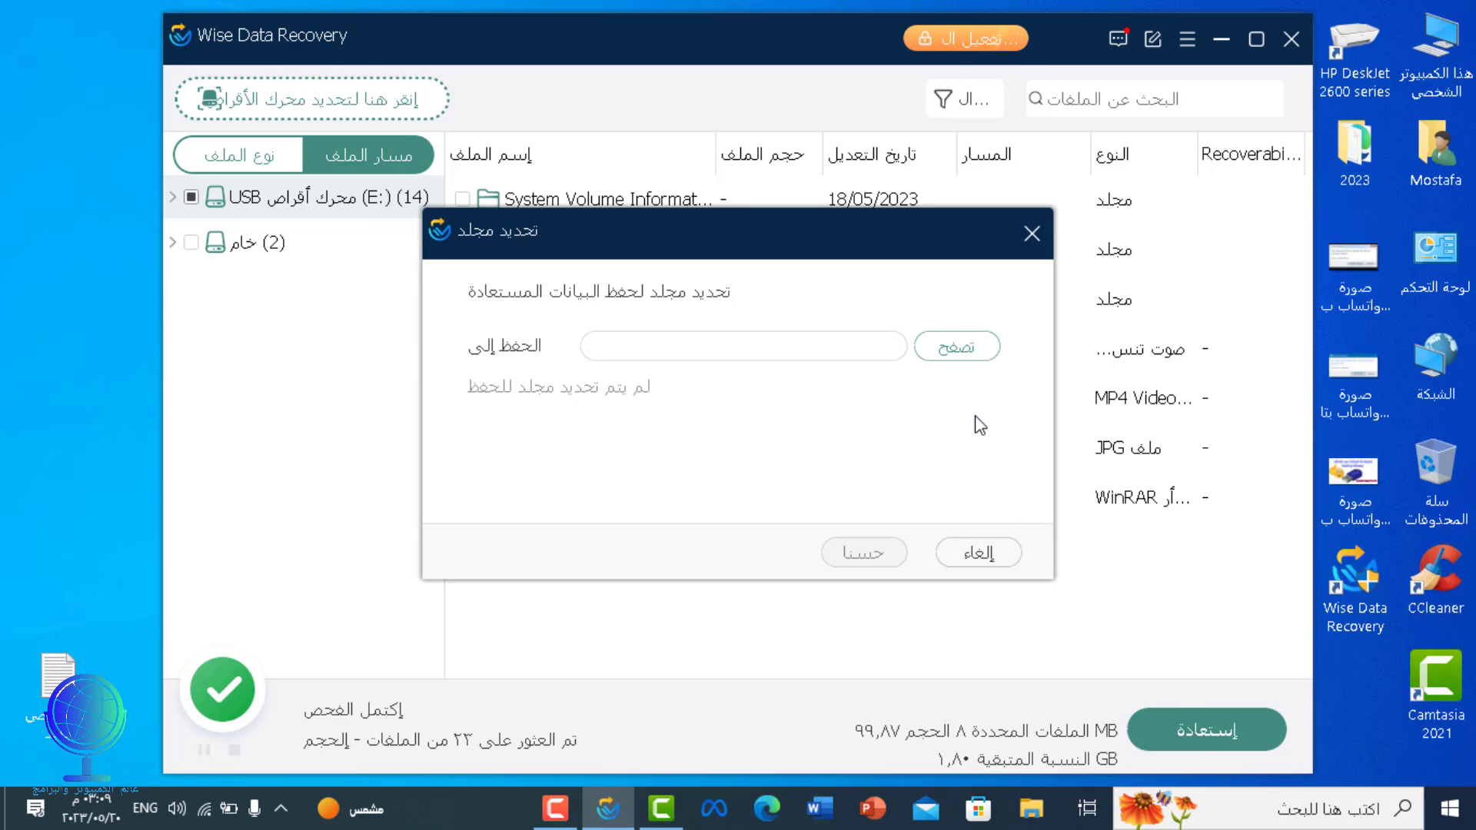
click(967, 355)
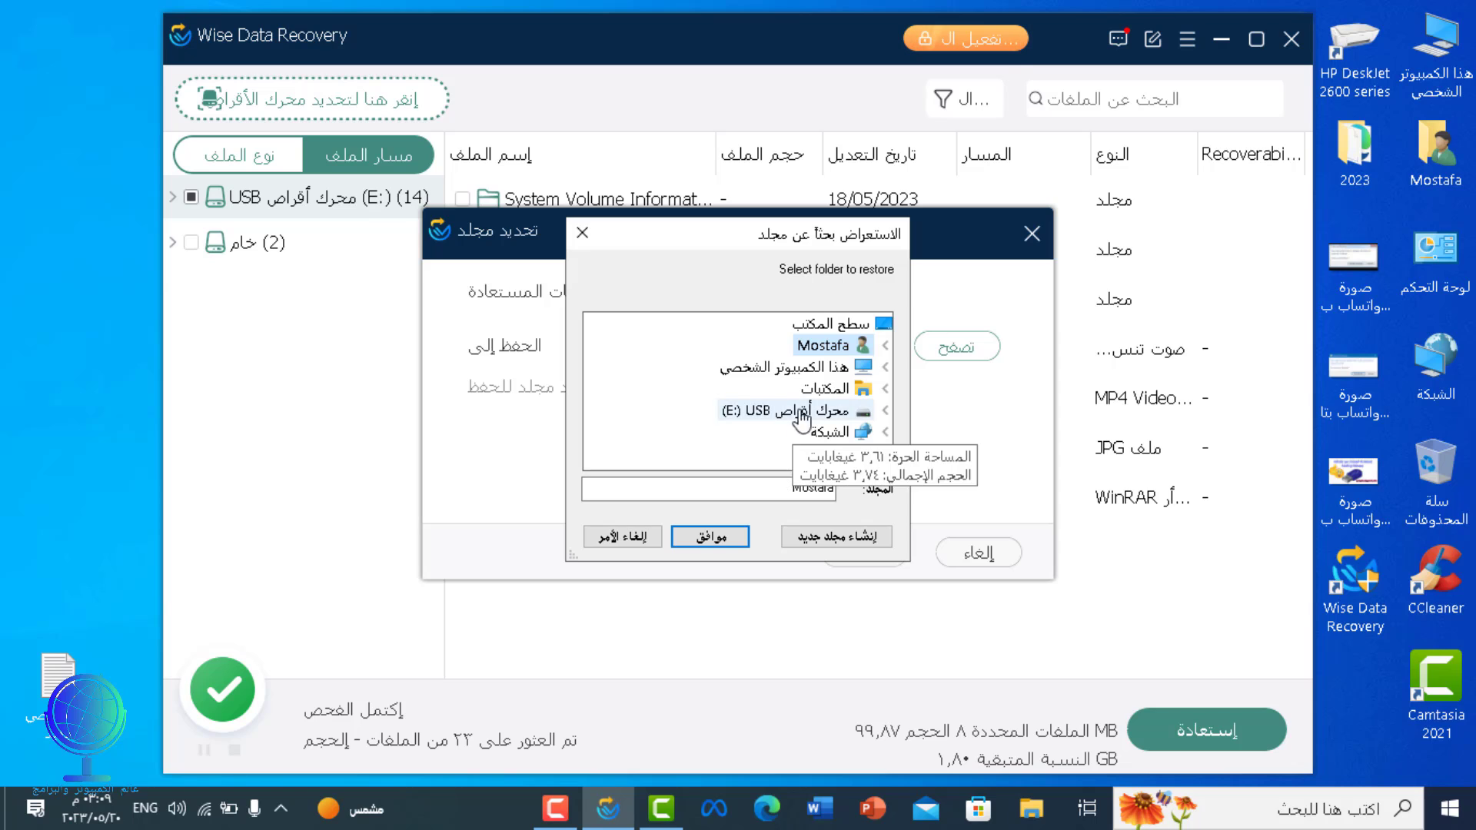
click(835, 326)
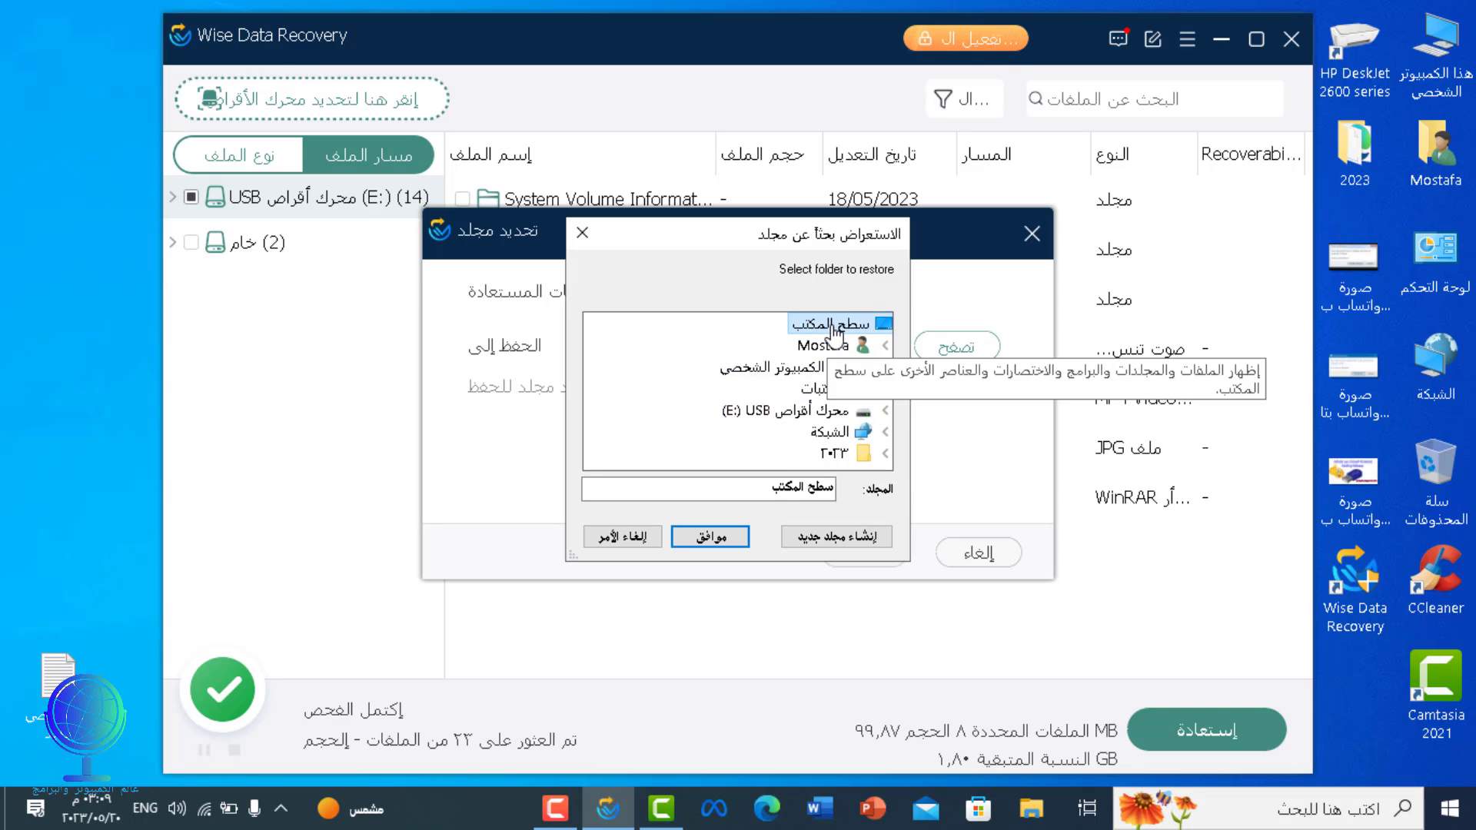
click(845, 538)
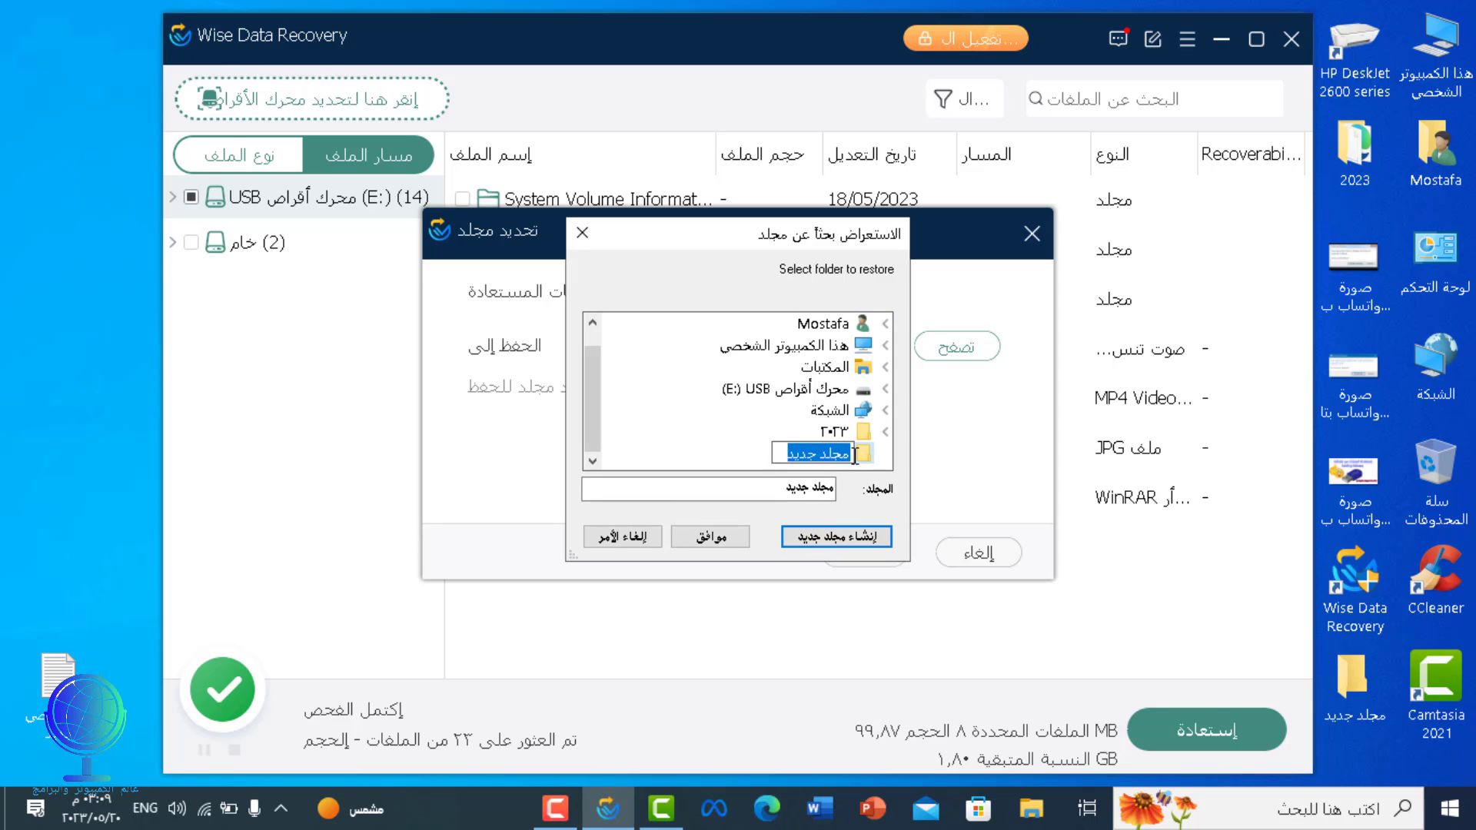
click(863, 455)
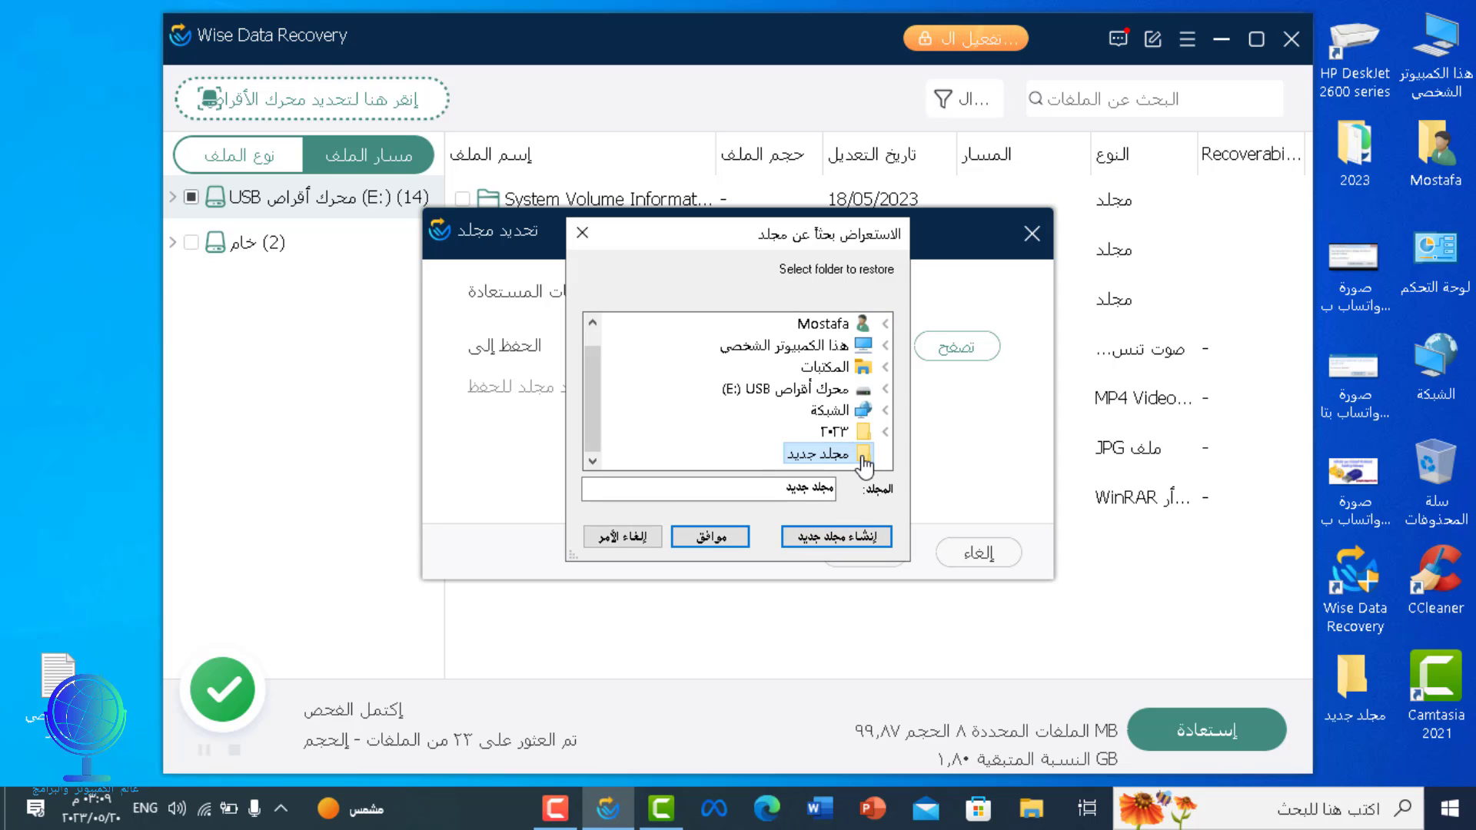
click(743, 536)
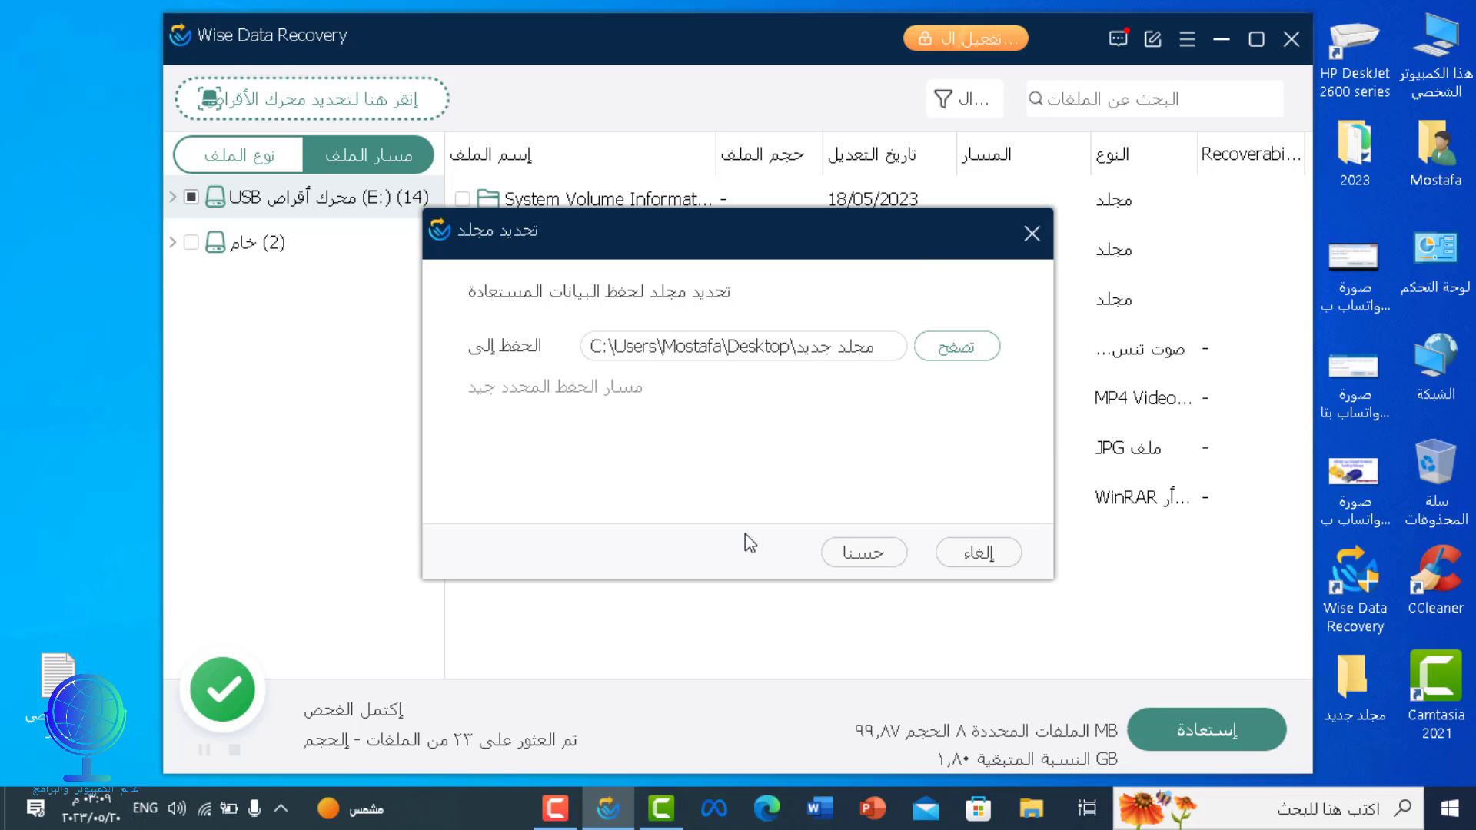
click(864, 553)
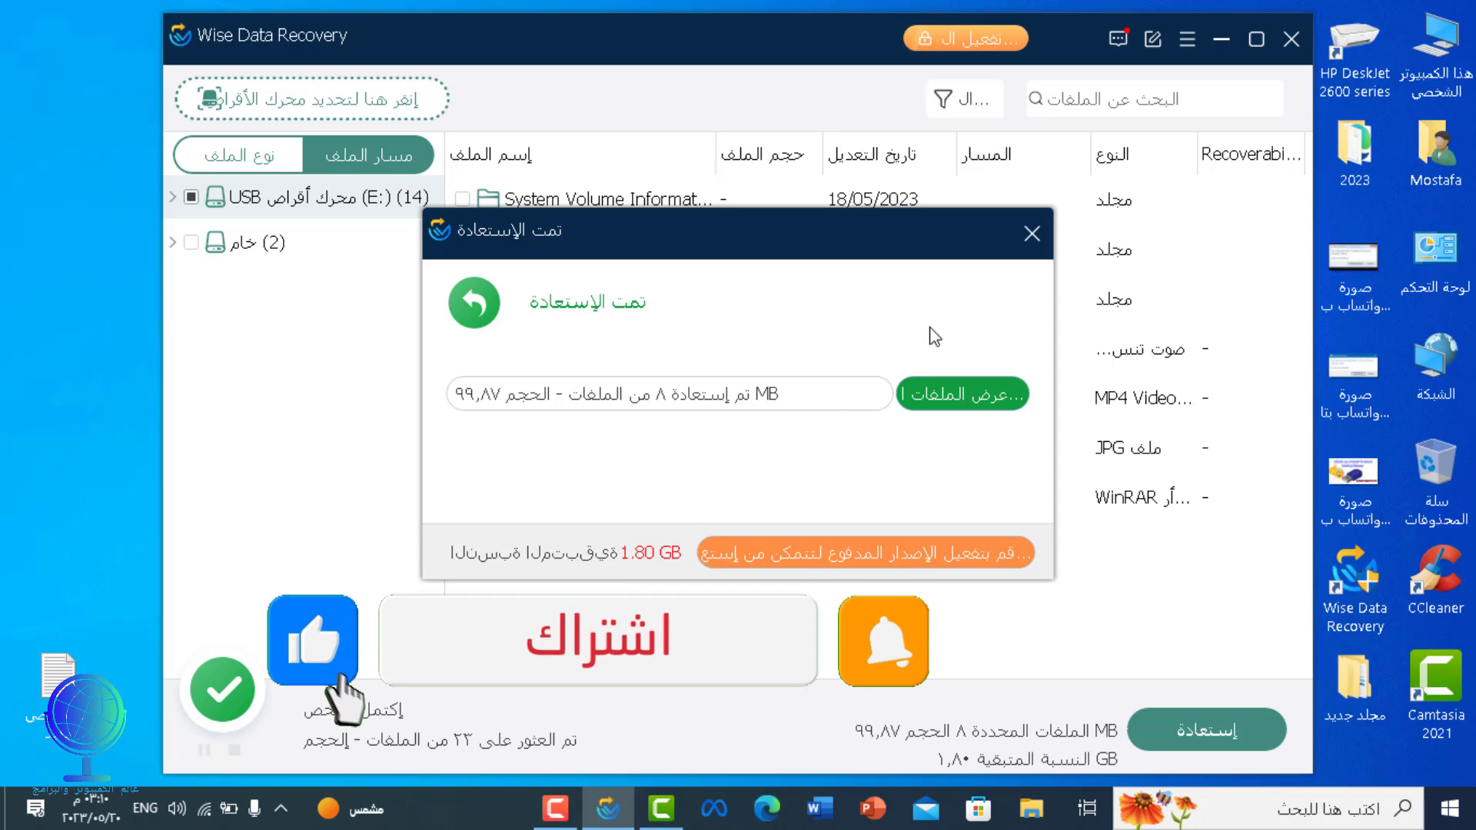
click(1031, 233)
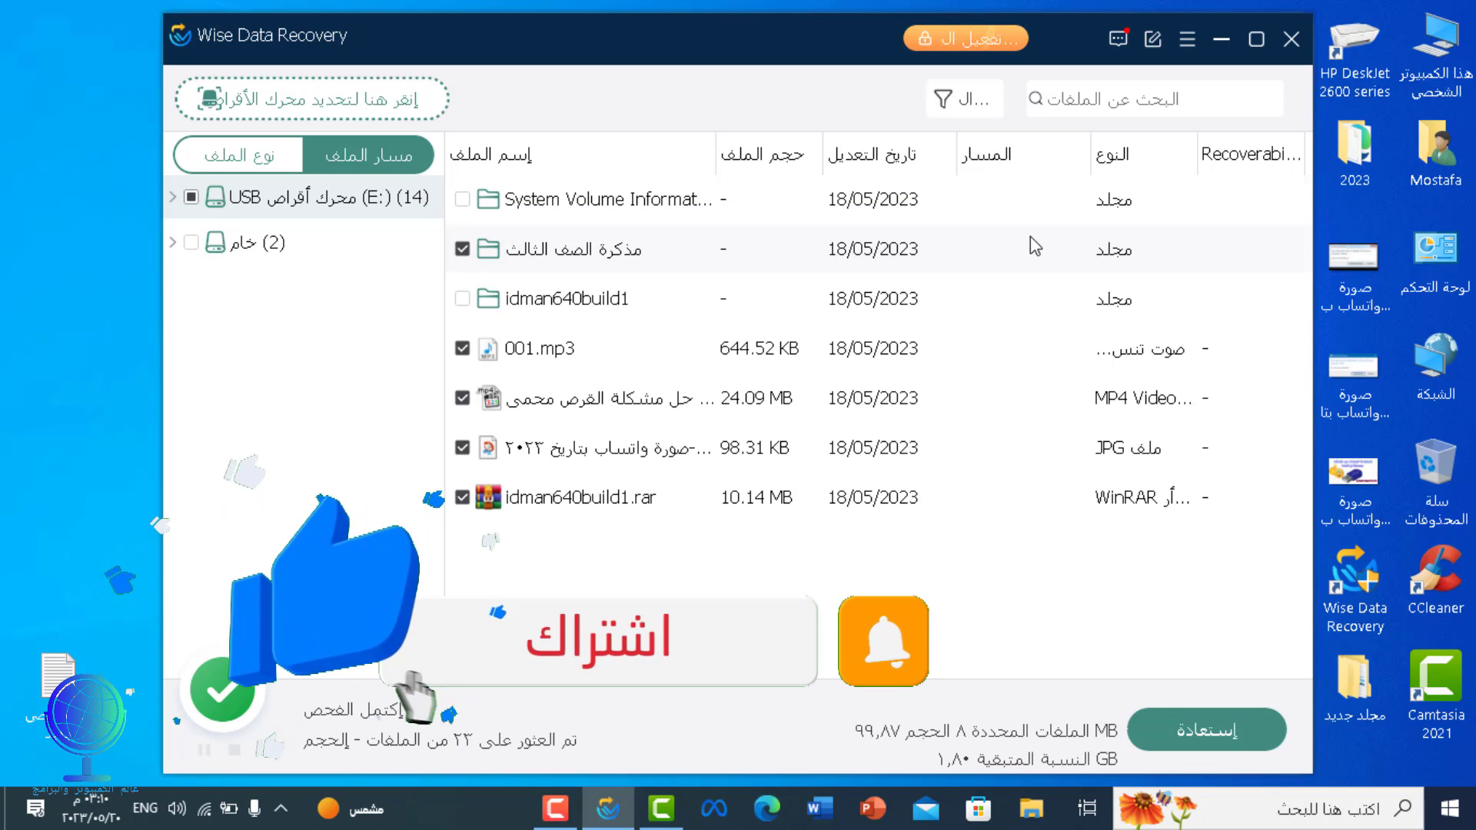
click(1294, 38)
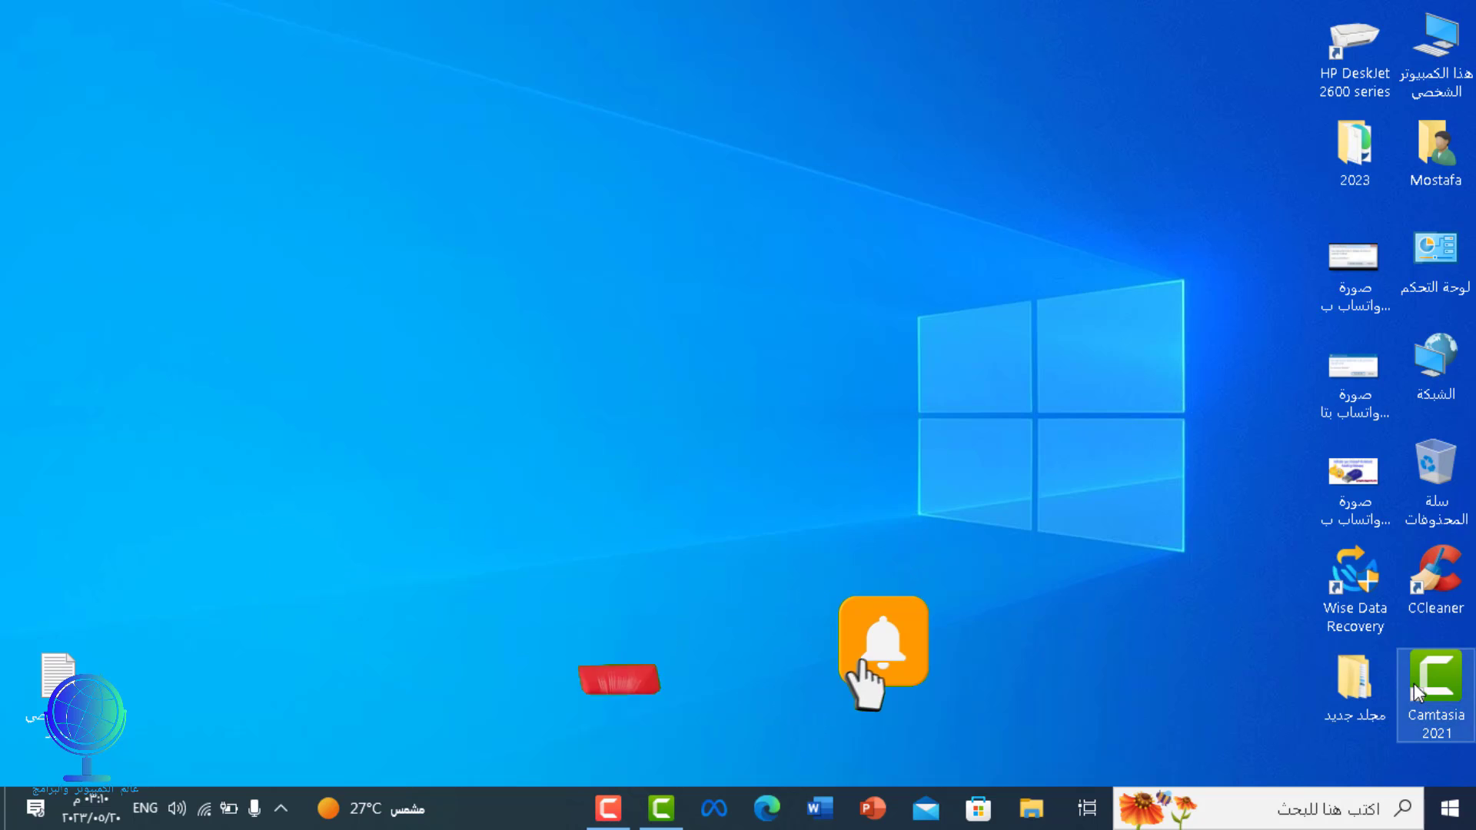
drag(1361, 680, 699, 82)
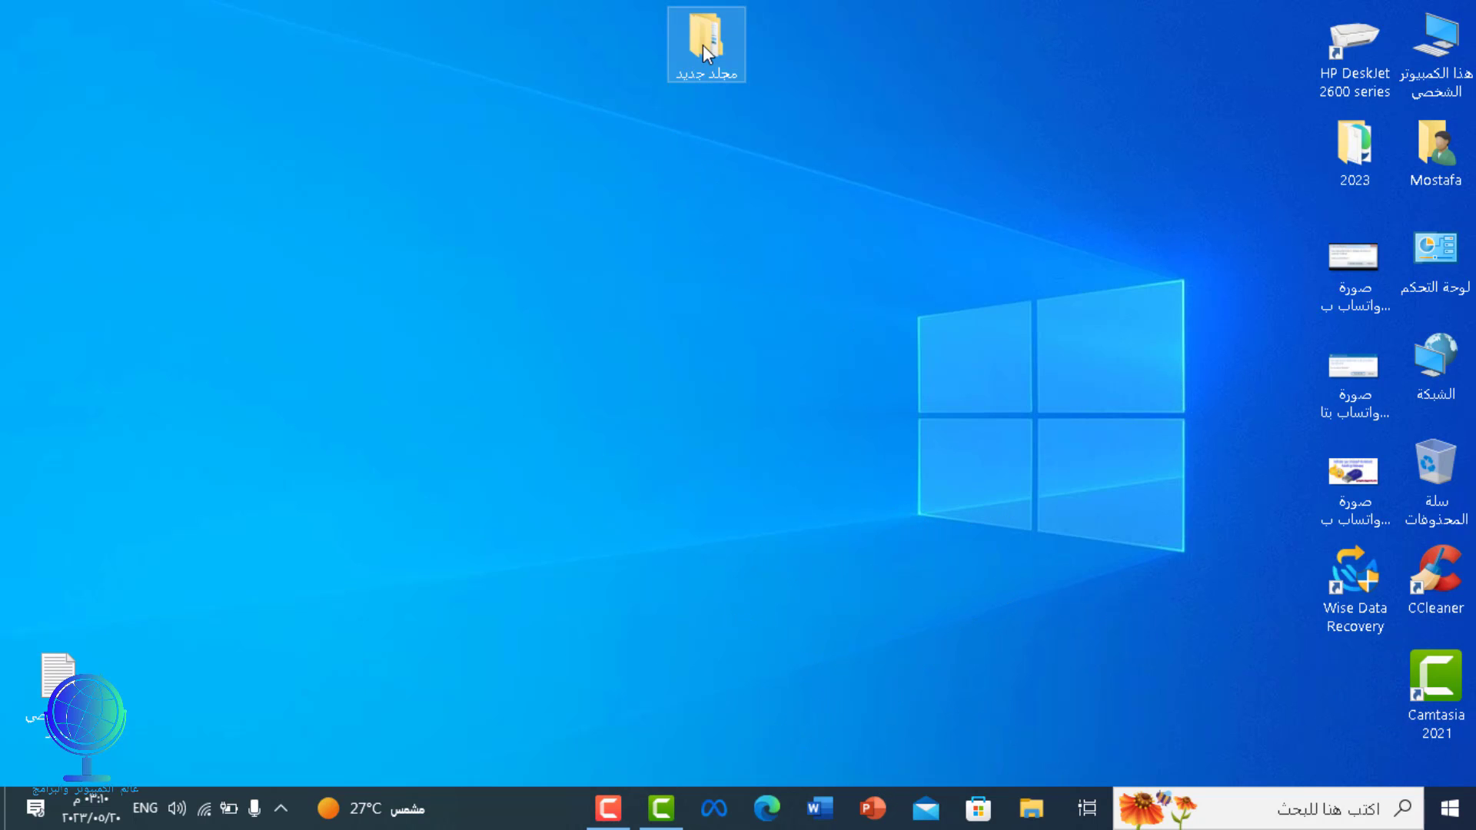
double_click(703, 44)
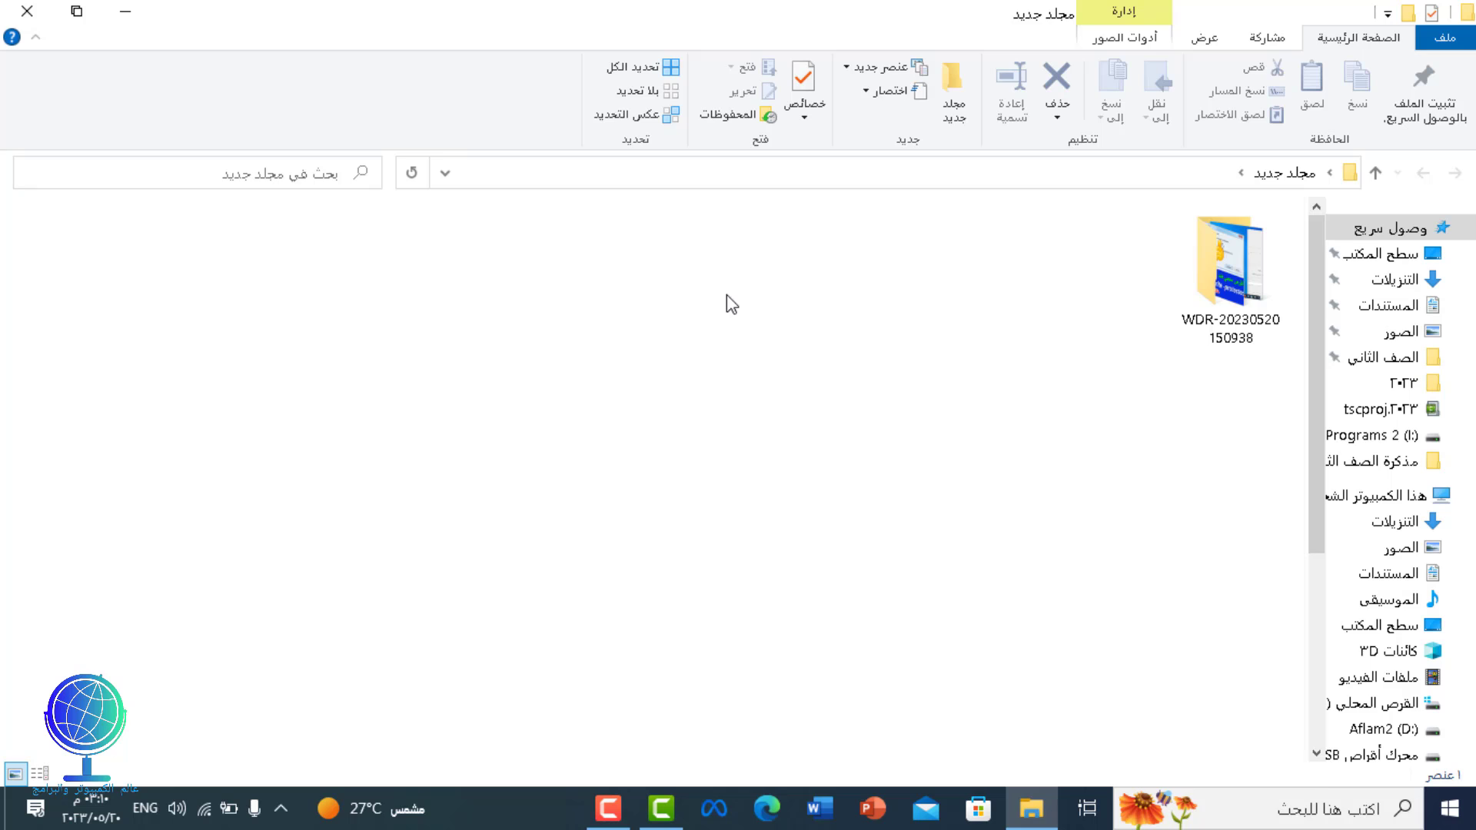
double_click(1220, 297)
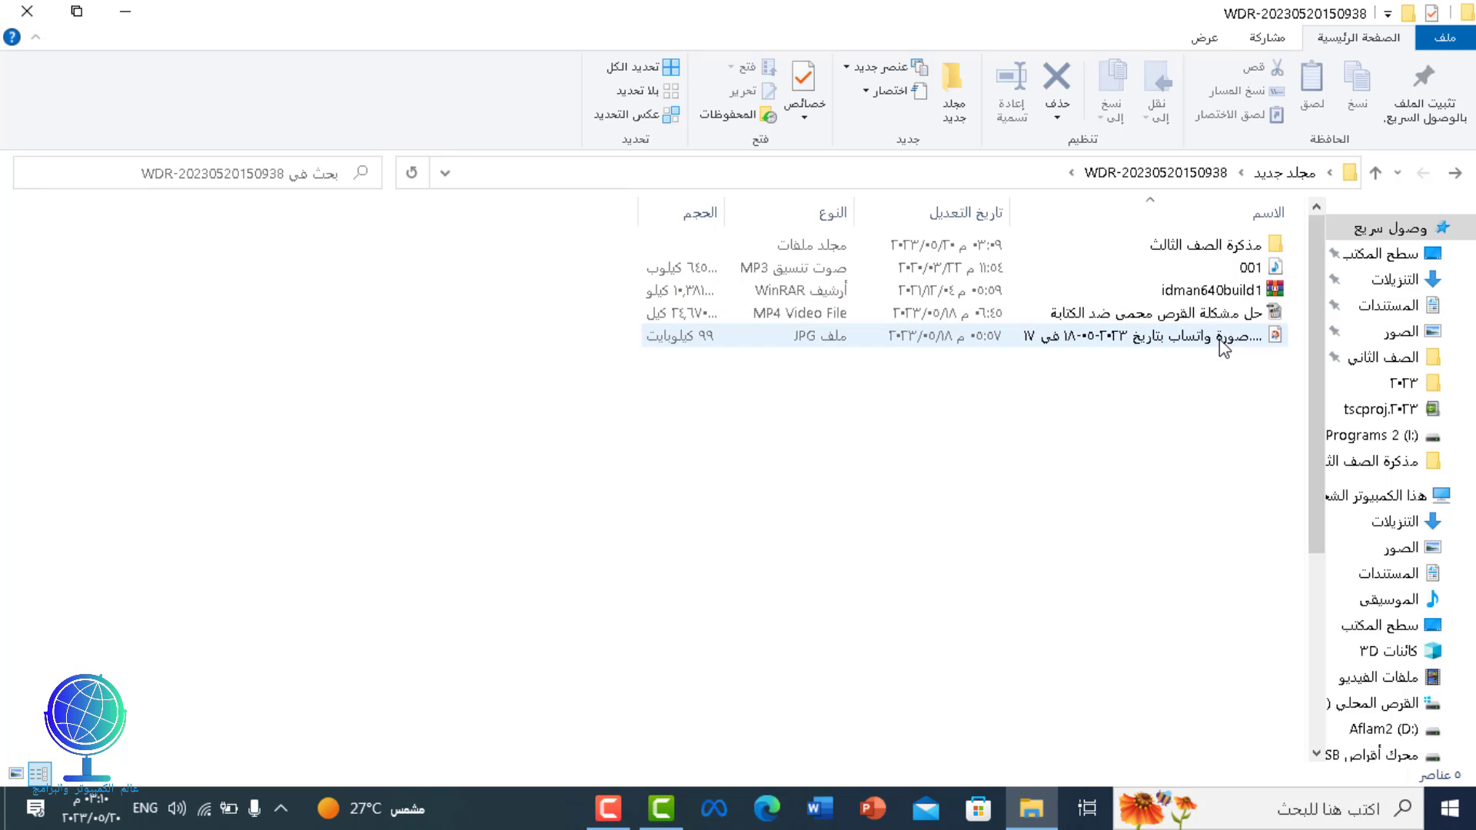
click(1204, 43)
click(1235, 69)
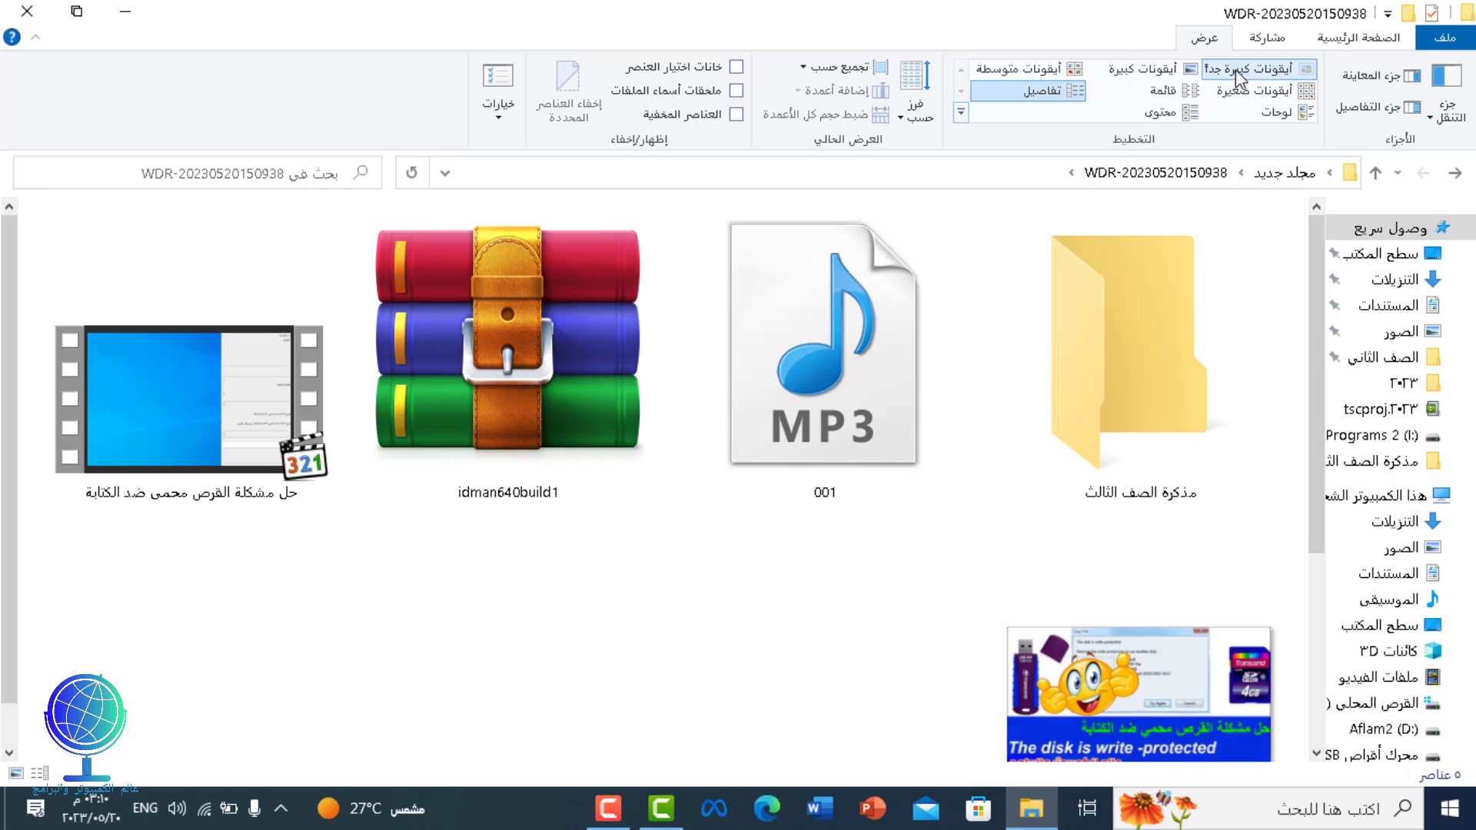
scroll(1095, 589, down, 1)
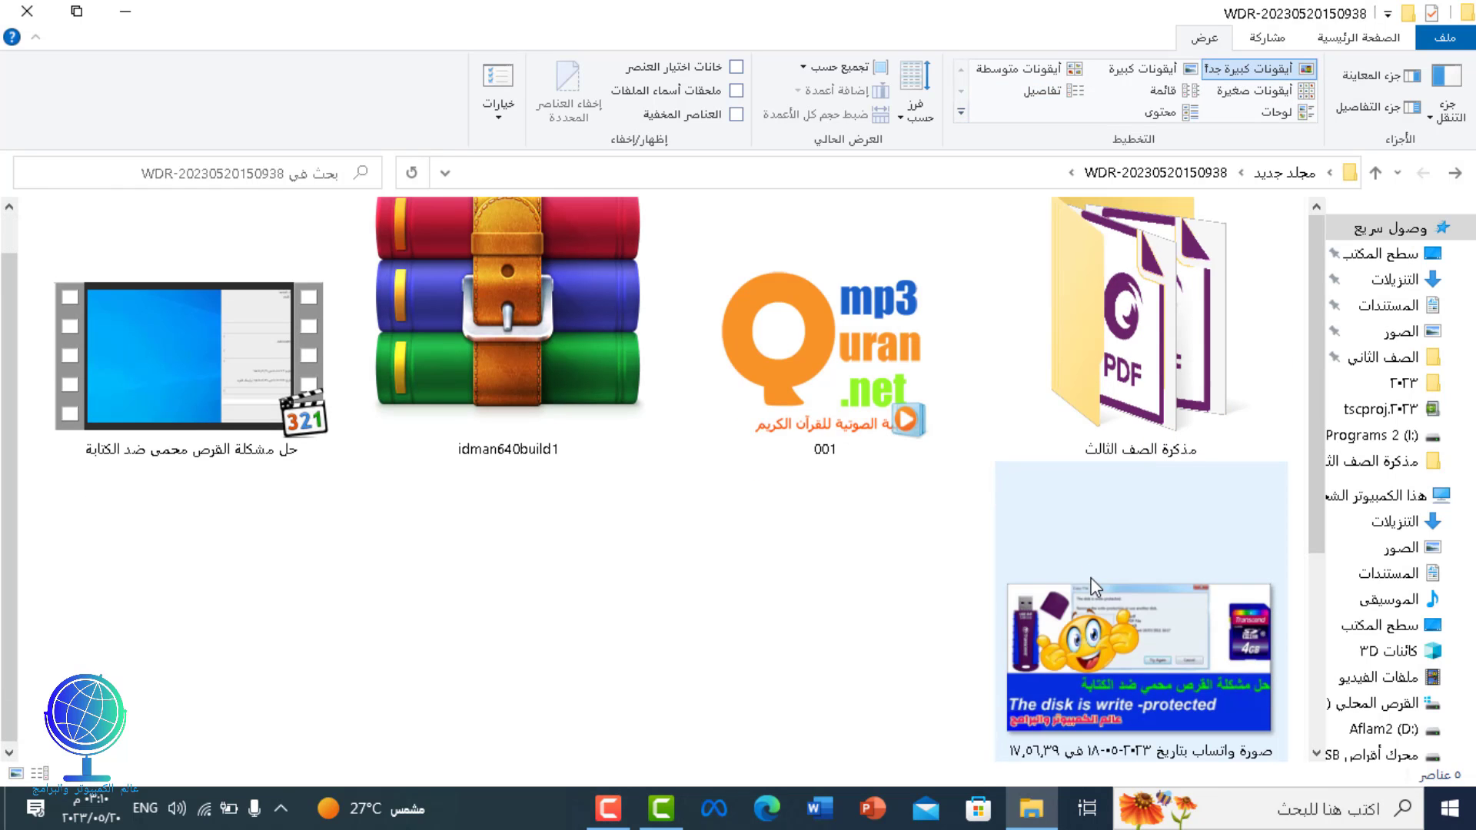
Open the recovered JPG image about the write-protected disk, look over the whole picture and close the viewer
click(1190, 675)
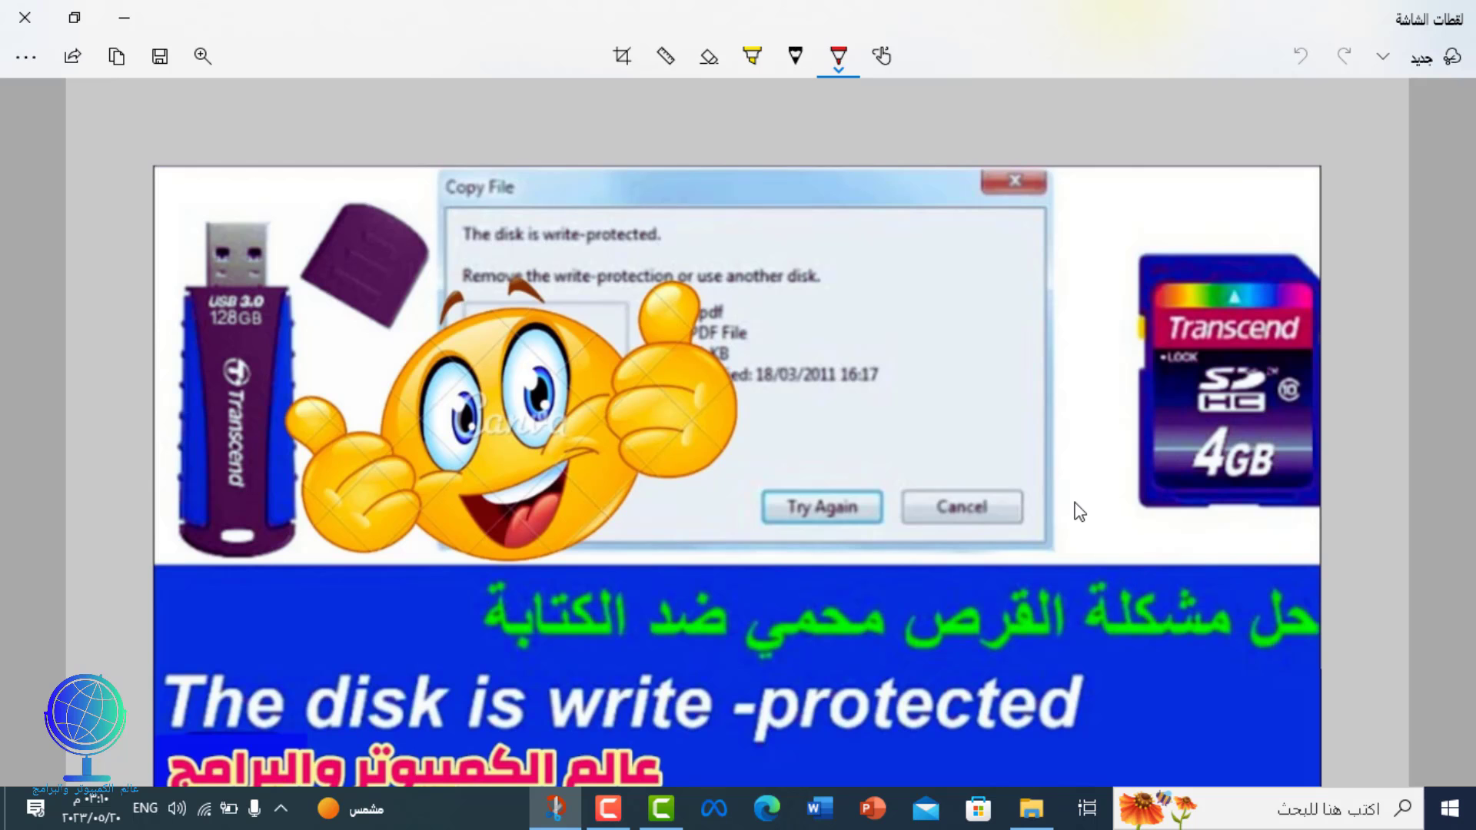
scroll(1076, 507, down, 2)
scroll(1073, 506, up, 3)
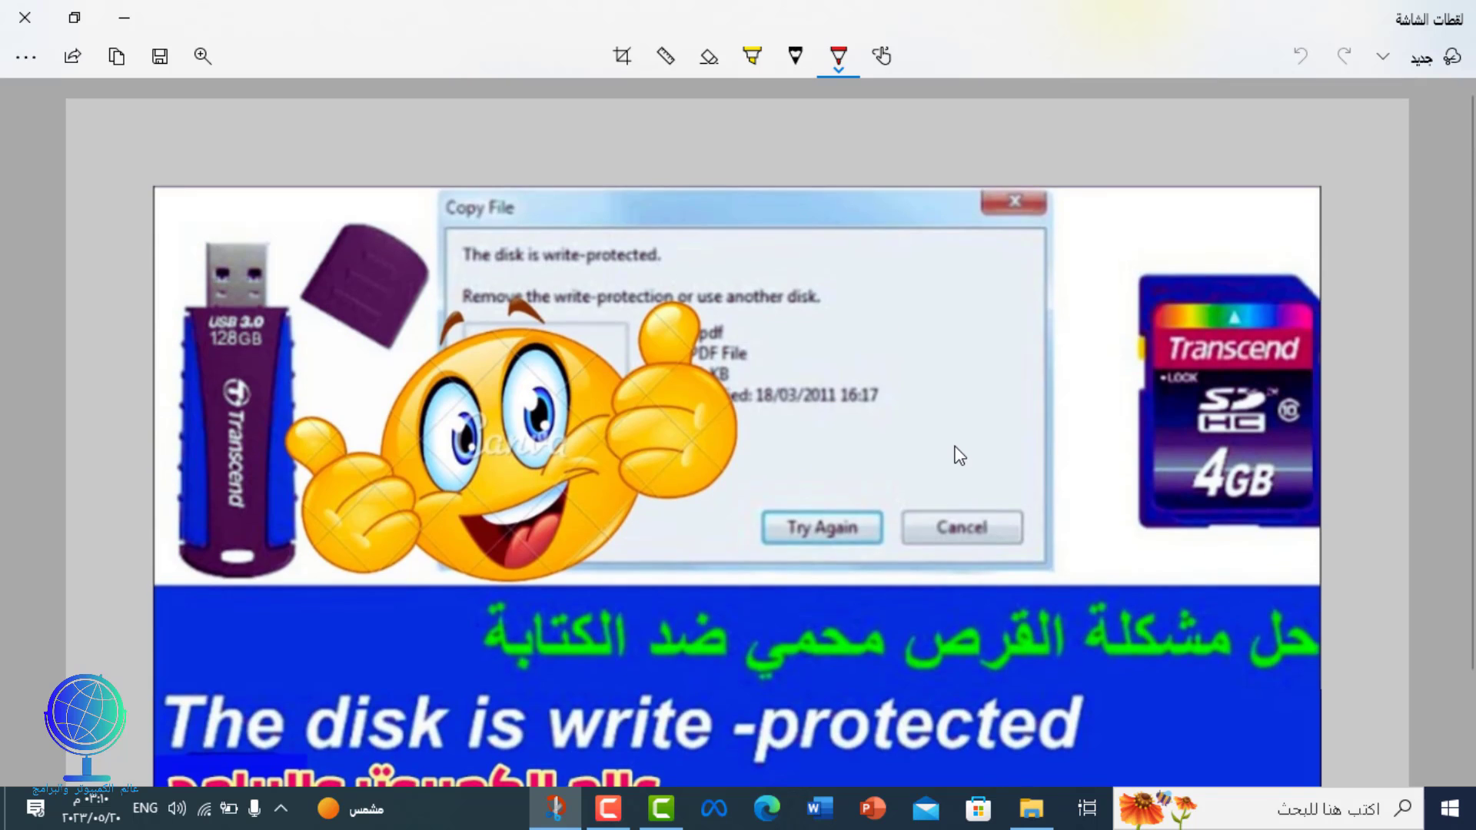
scroll(959, 456, down, 2)
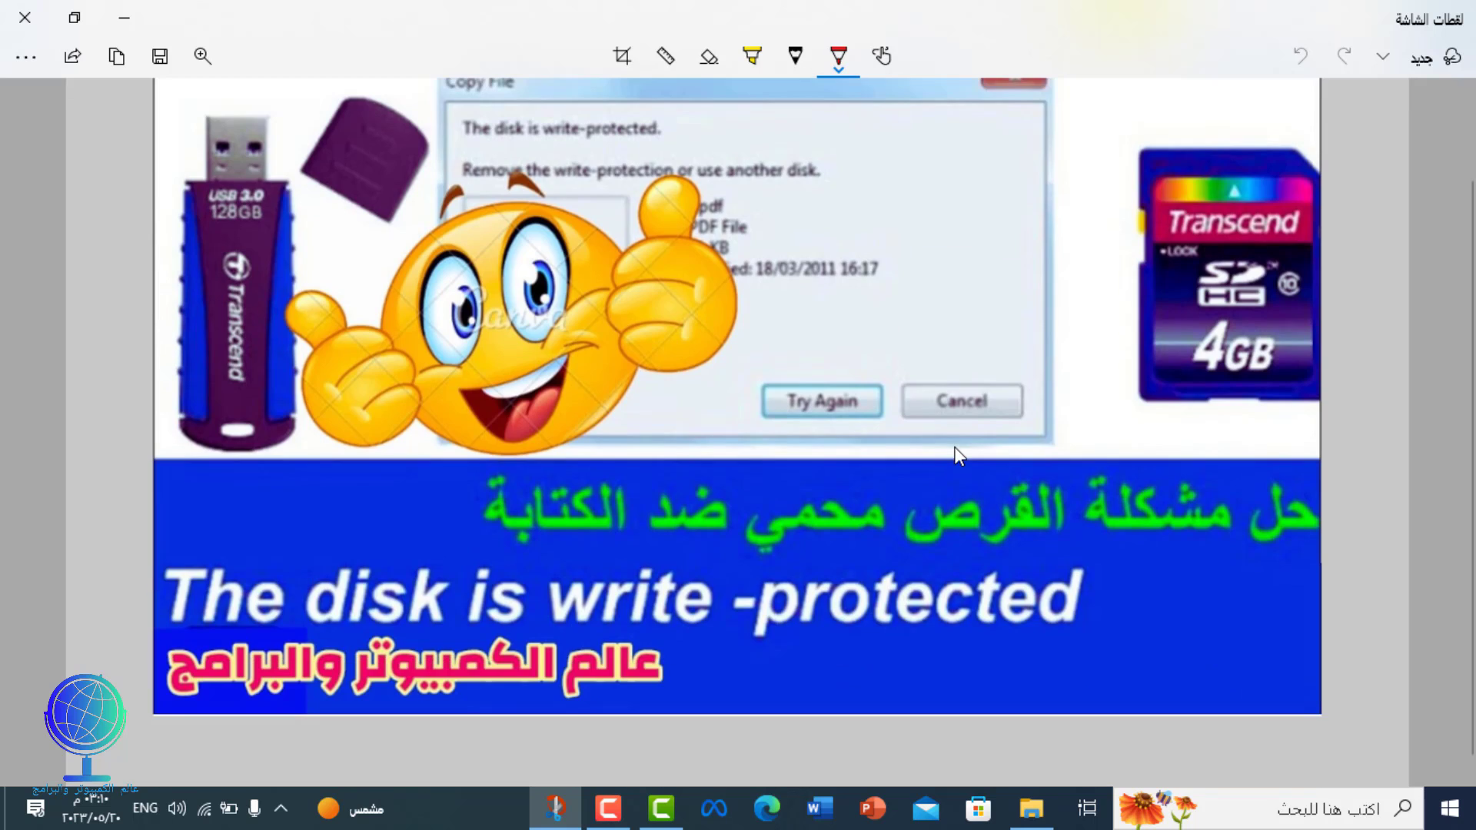
click(21, 9)
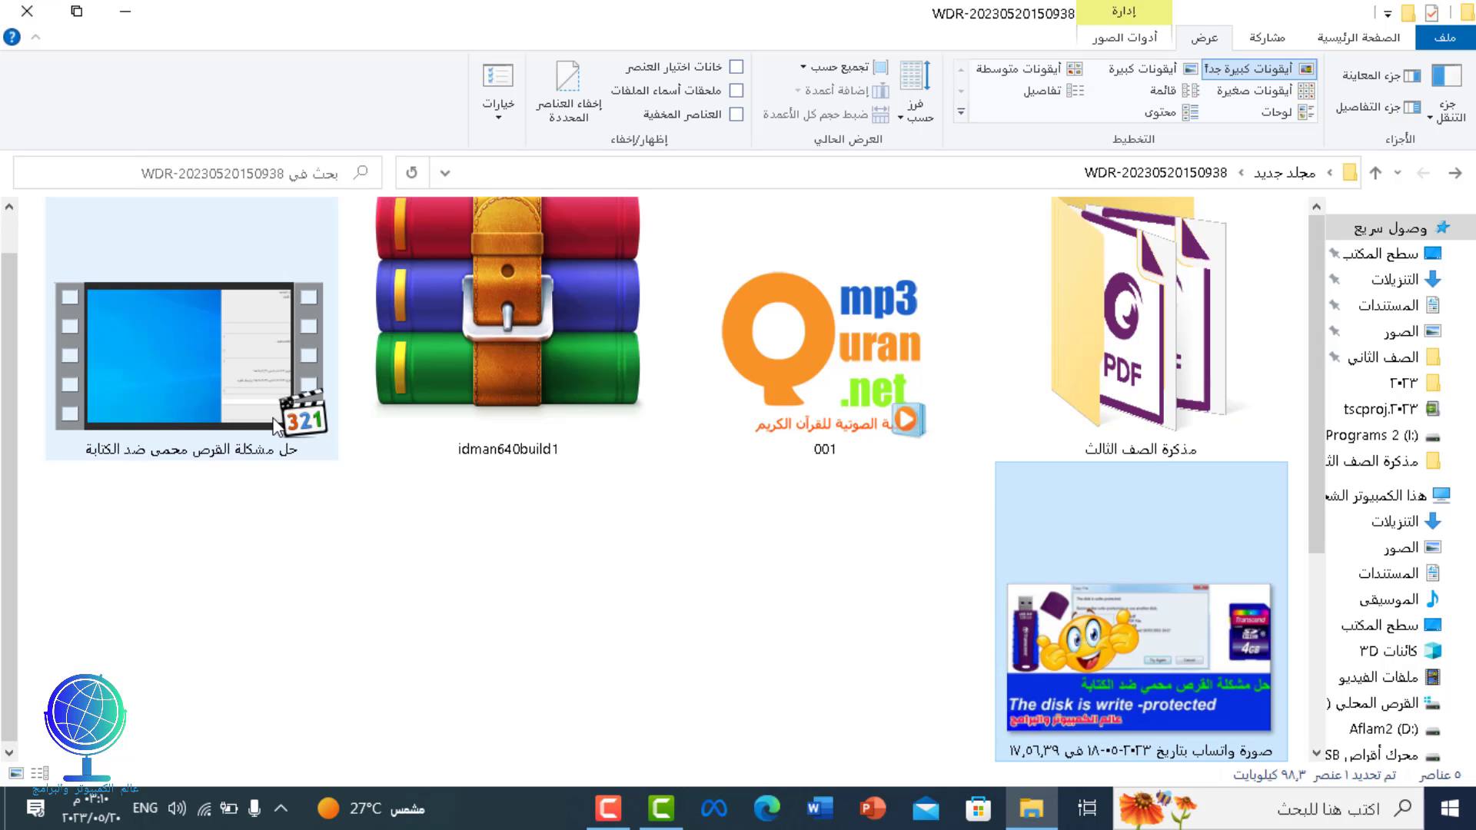
Play the recovered MP4 video with the volume turned down, skip ahead to about 05:25 and close the player
mouse_move(211, 324)
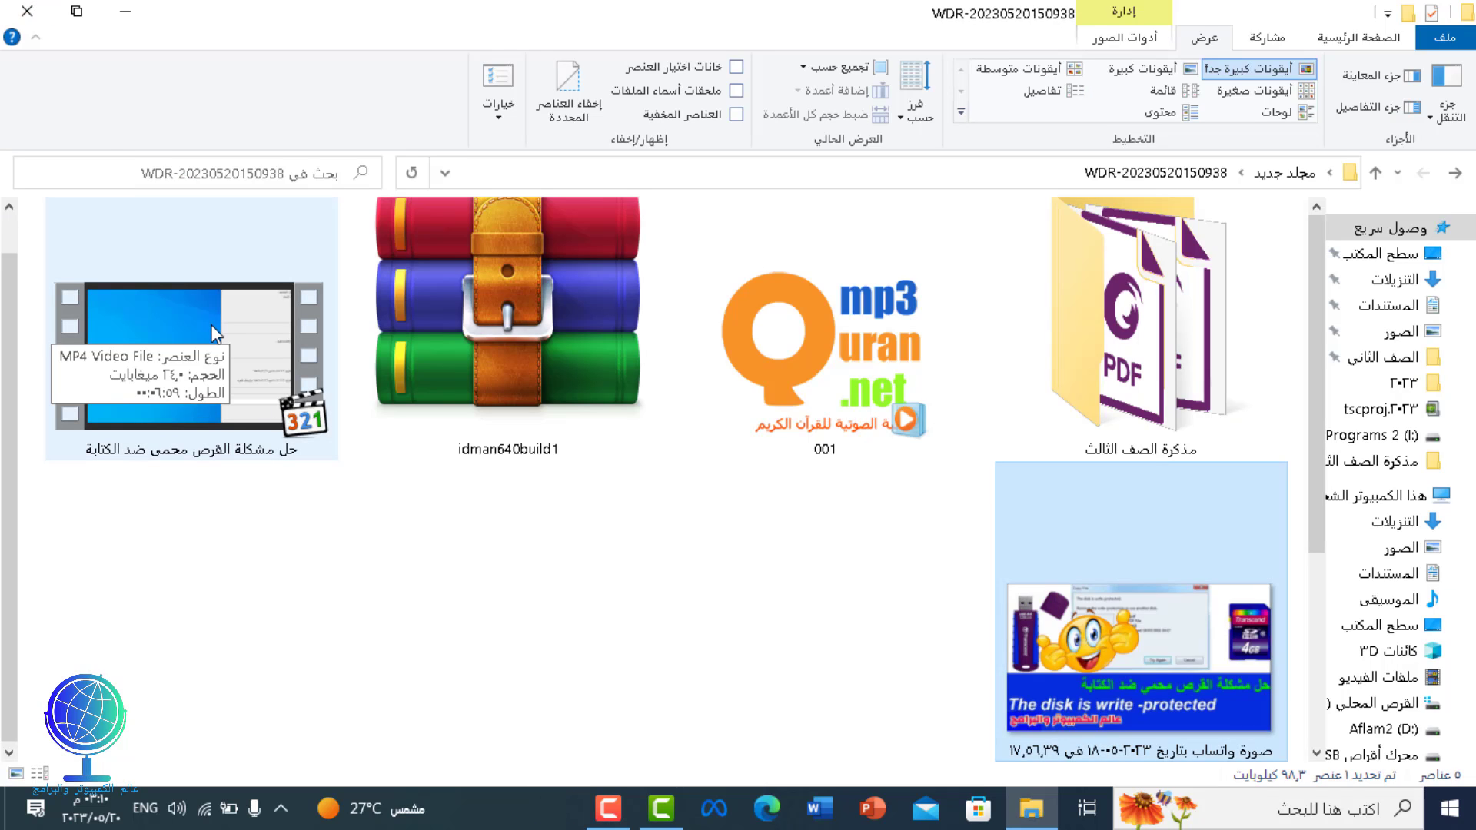
click(211, 325)
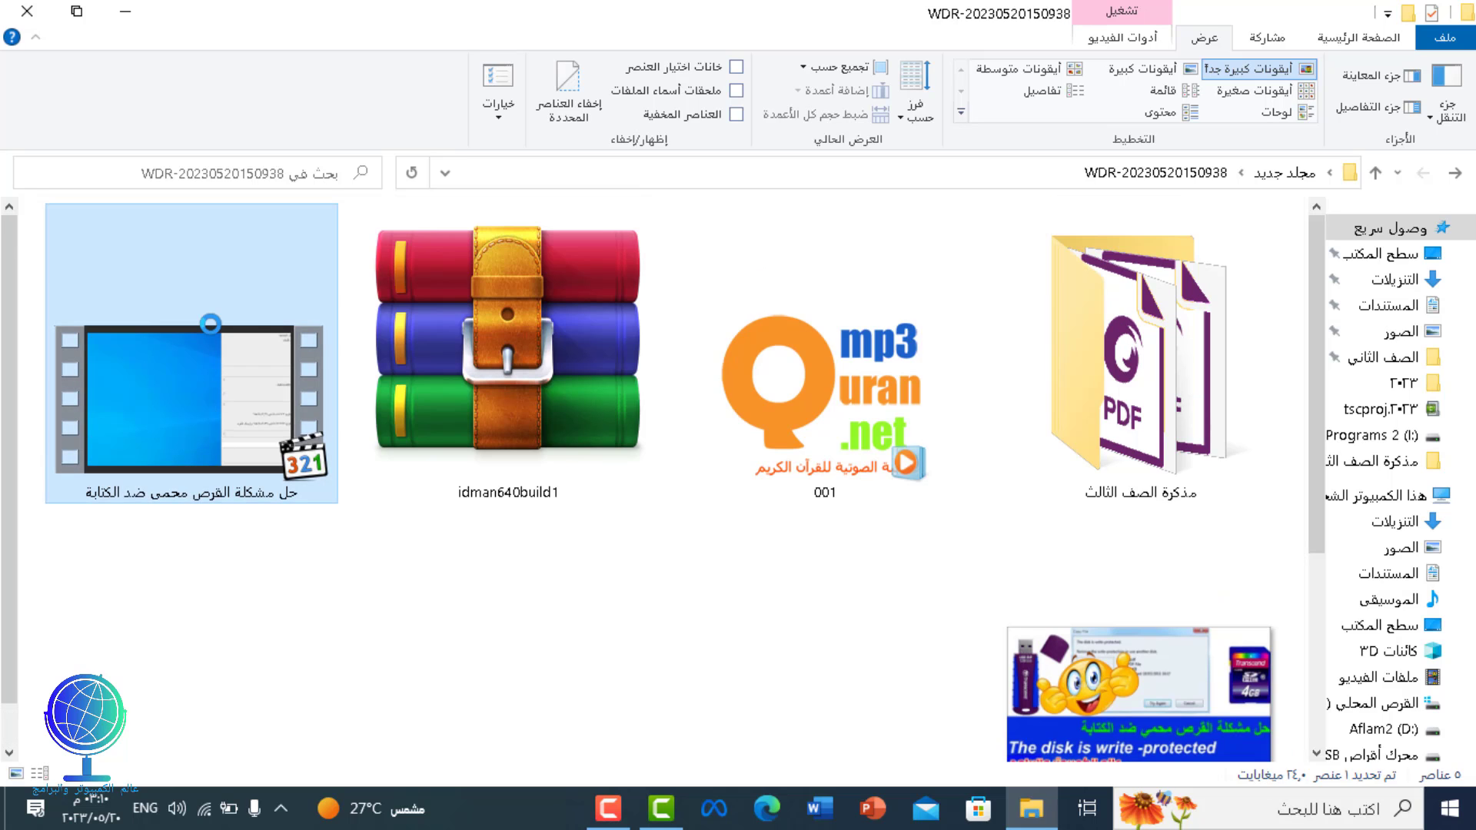
mouse_move(473, 480)
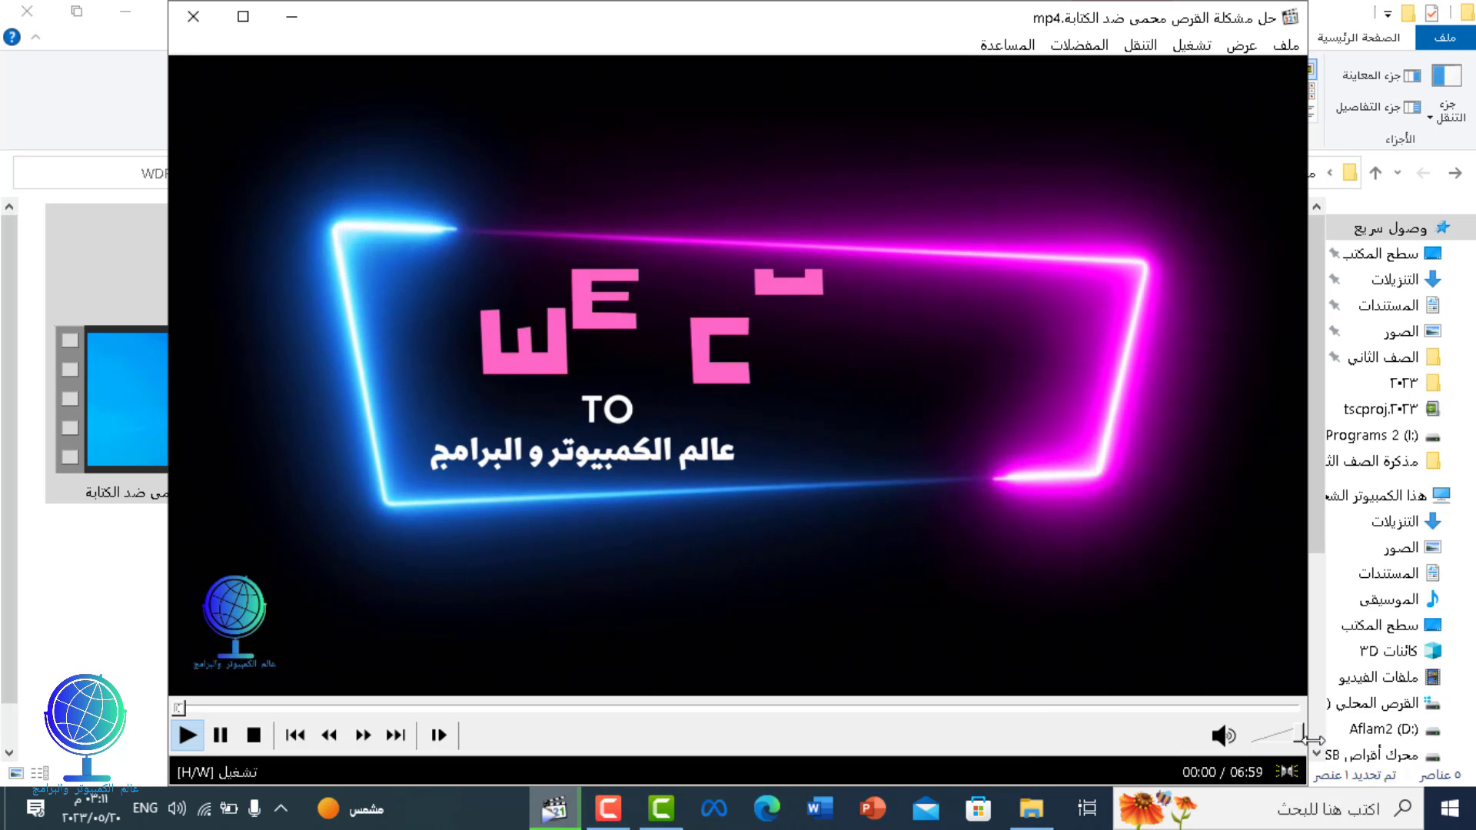
click(1274, 738)
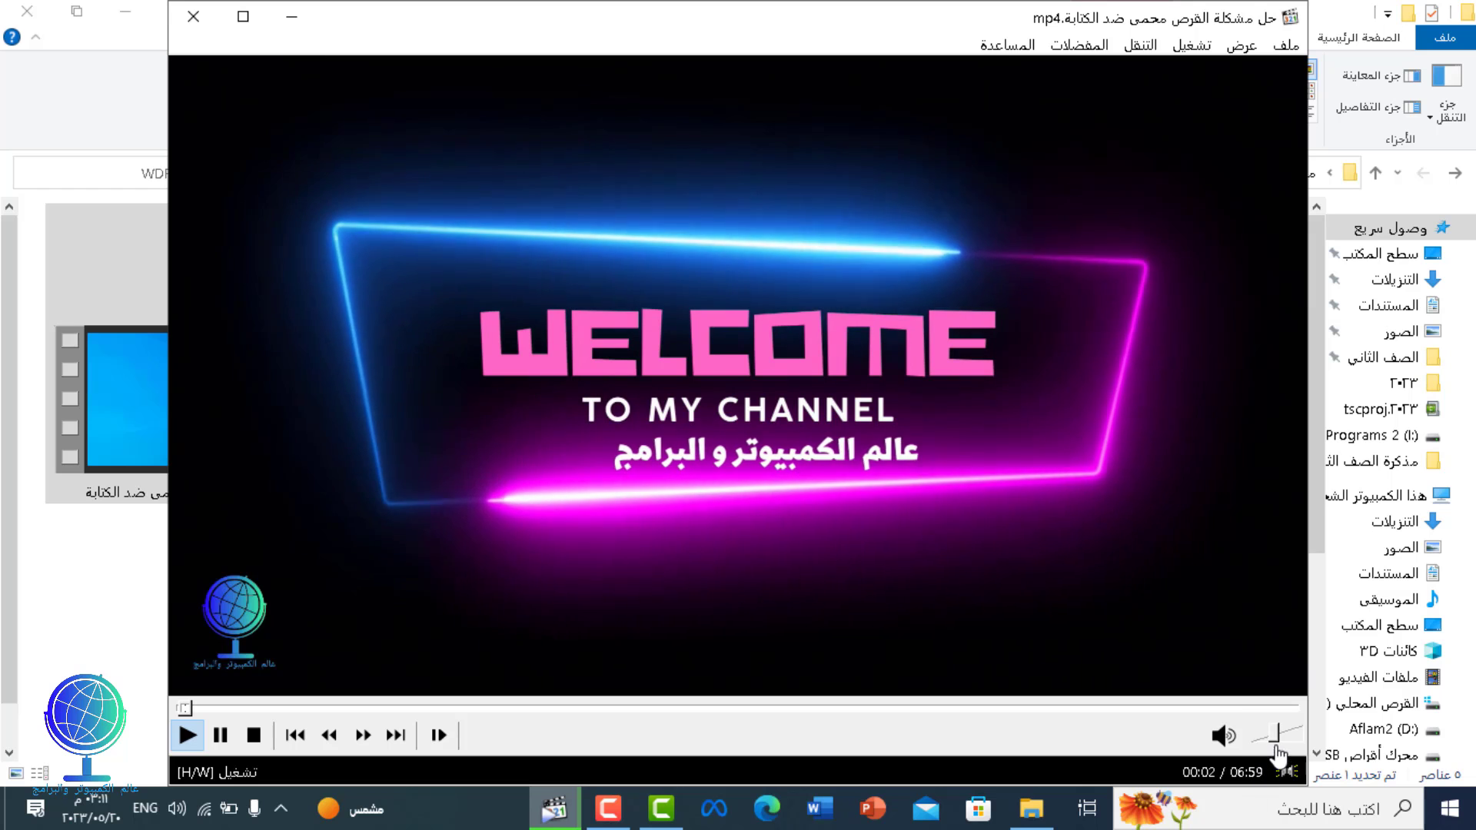
drag(1274, 739, 1256, 736)
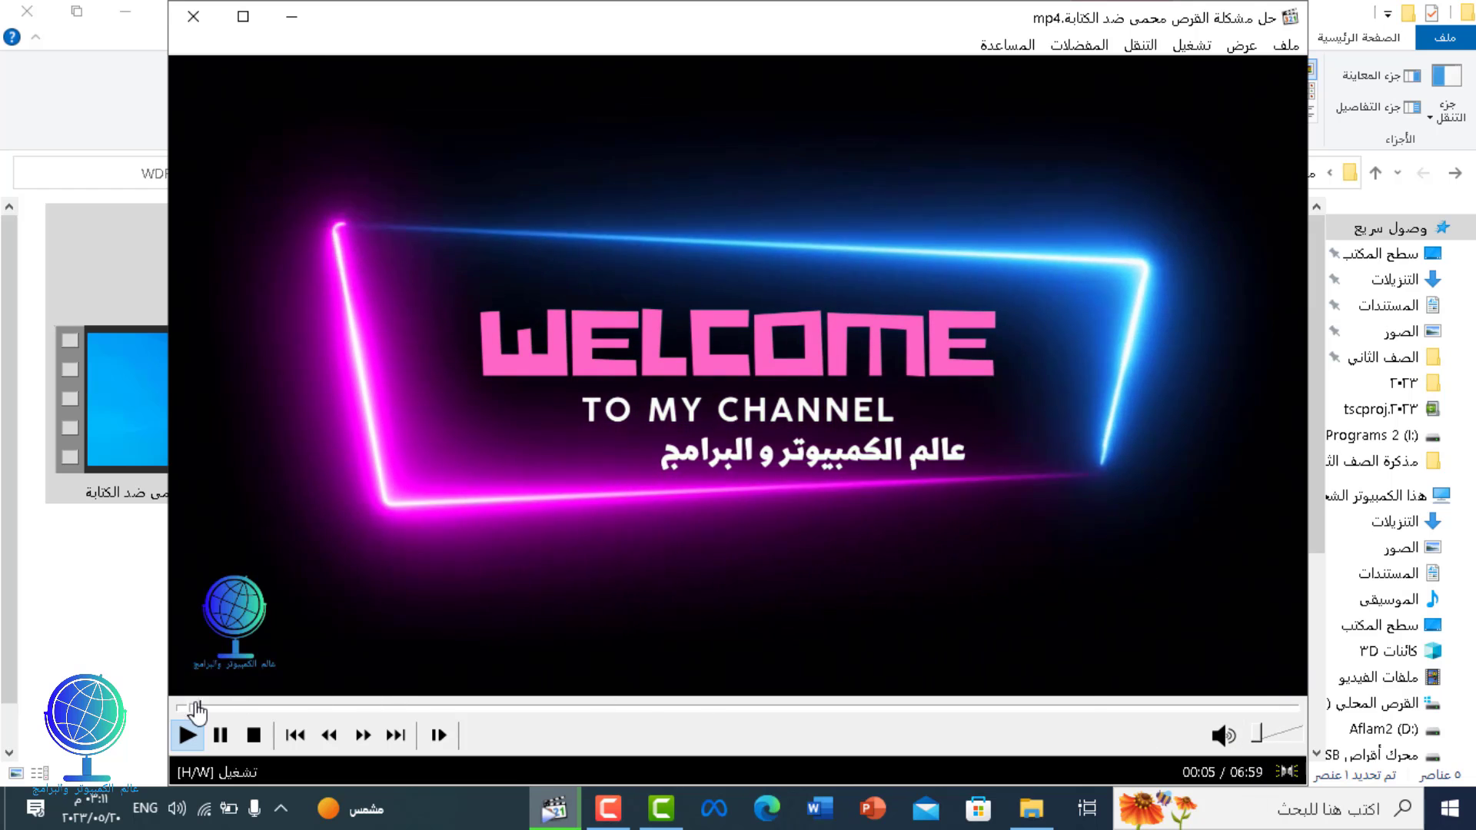
drag(196, 711, 1048, 708)
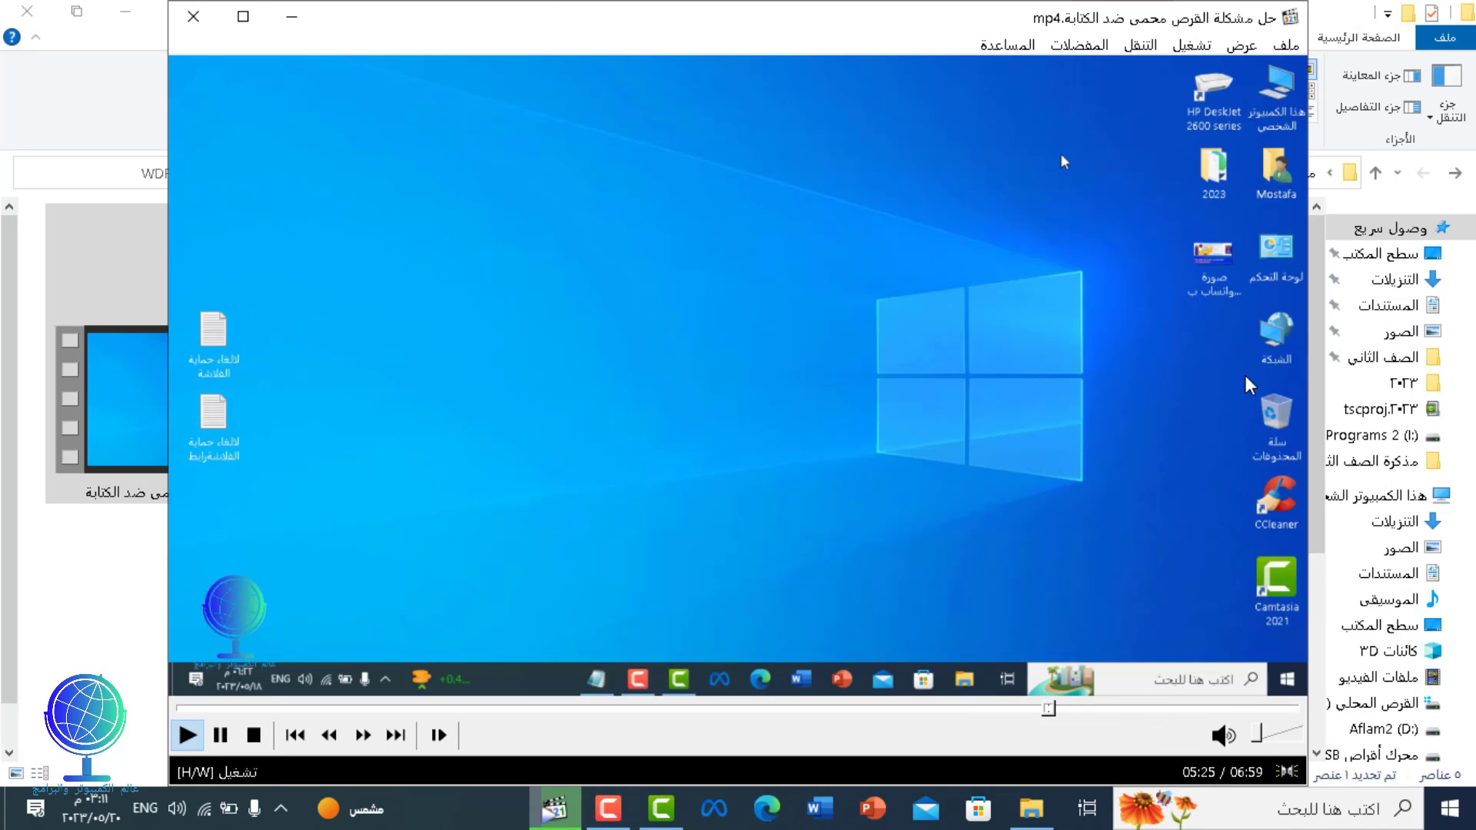
click(193, 17)
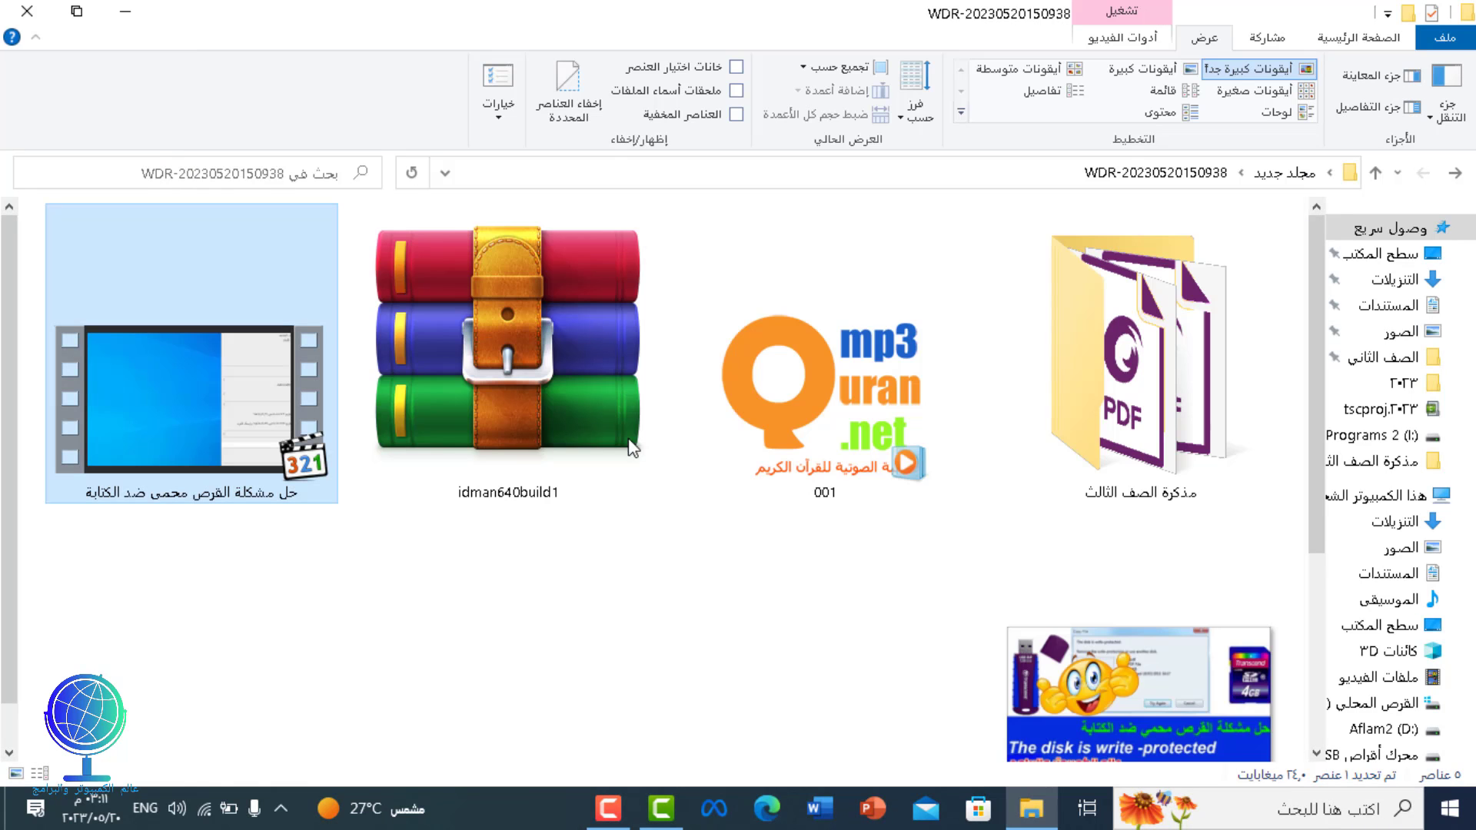
Extract the recovered idman640build1 archive into its own idman640build1 folder beside it
mouse_move(823, 357)
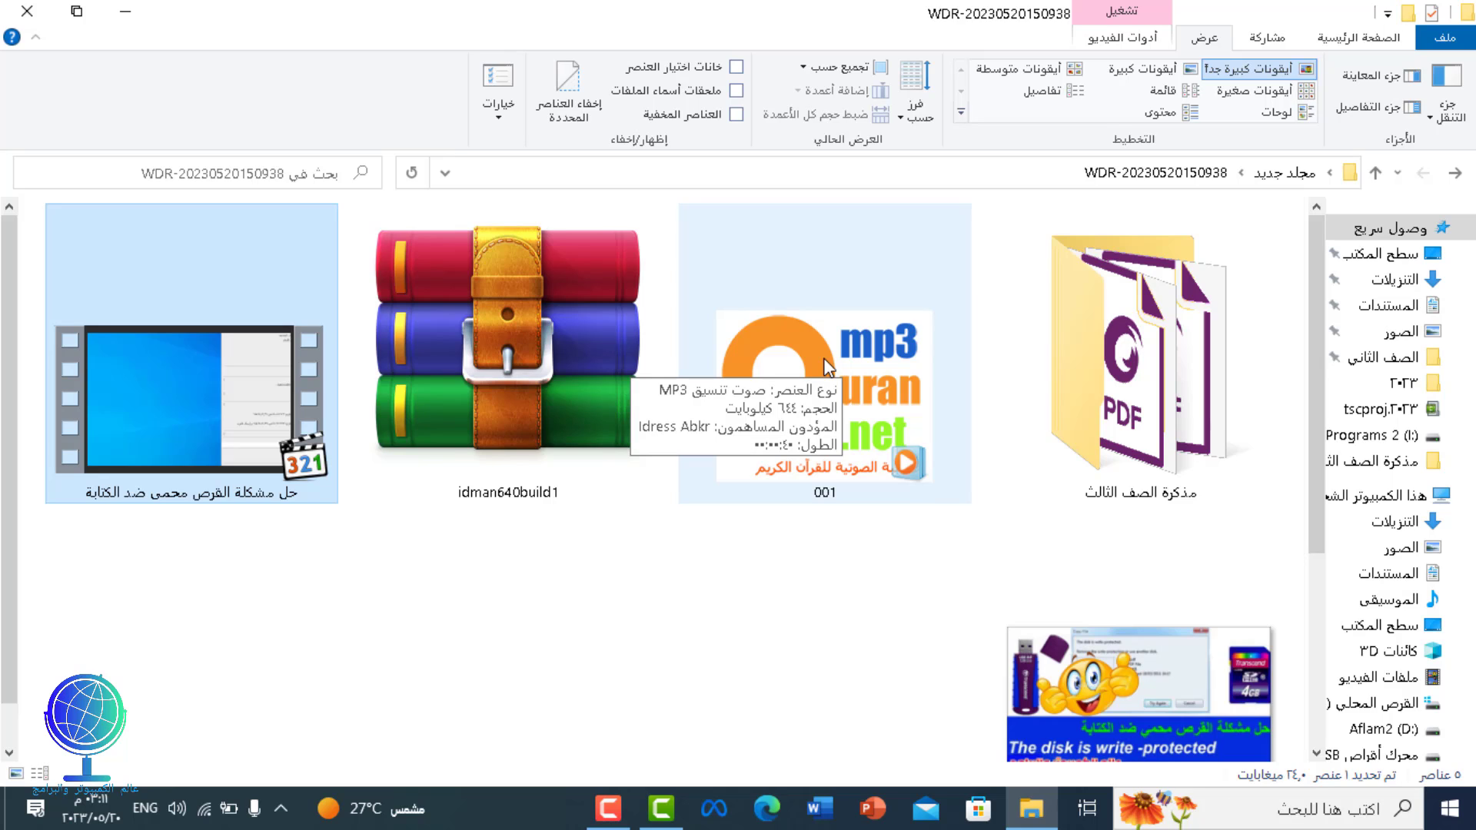
click(504, 303)
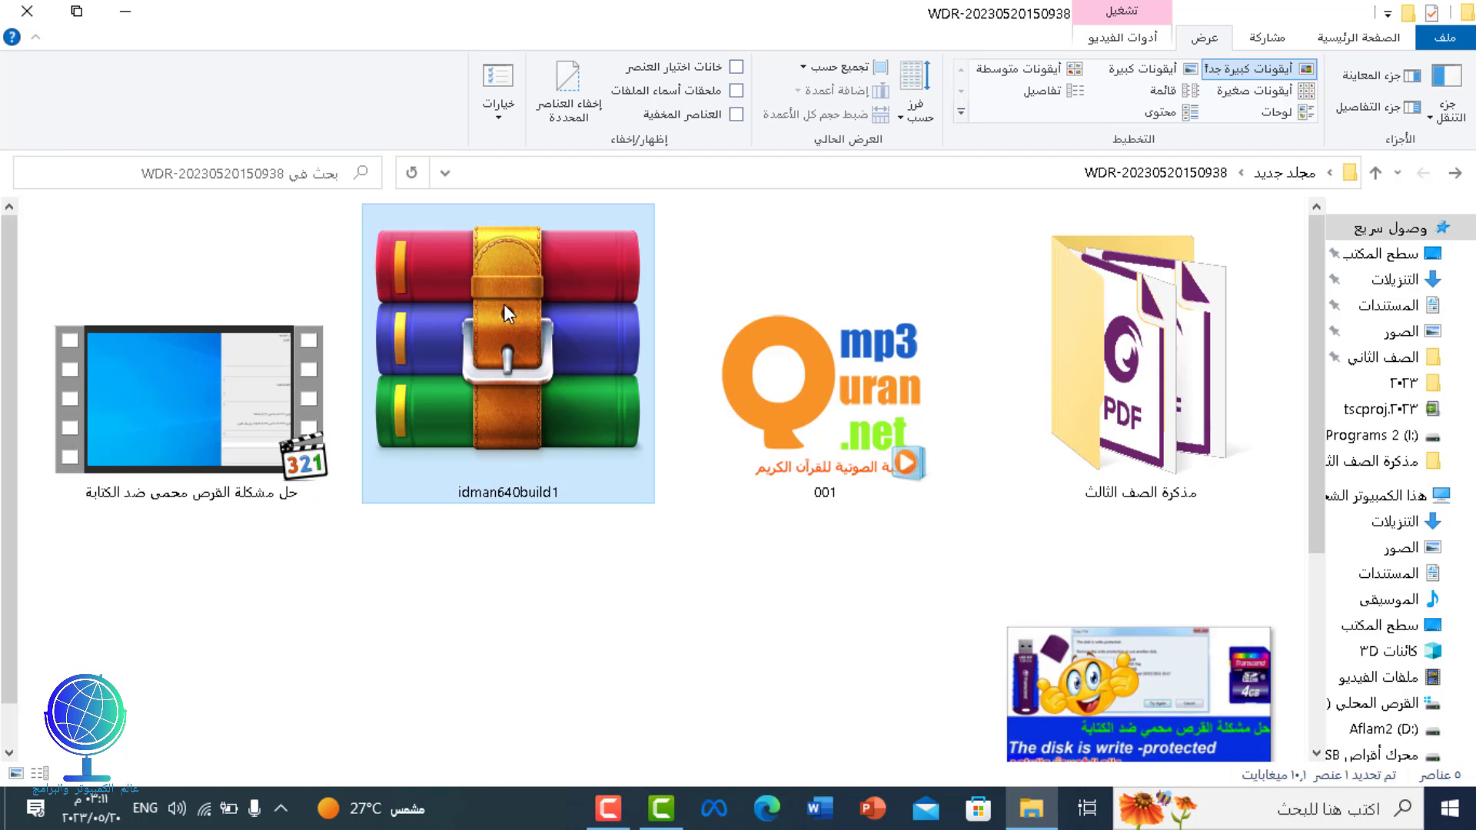
right_click(504, 303)
click(792, 409)
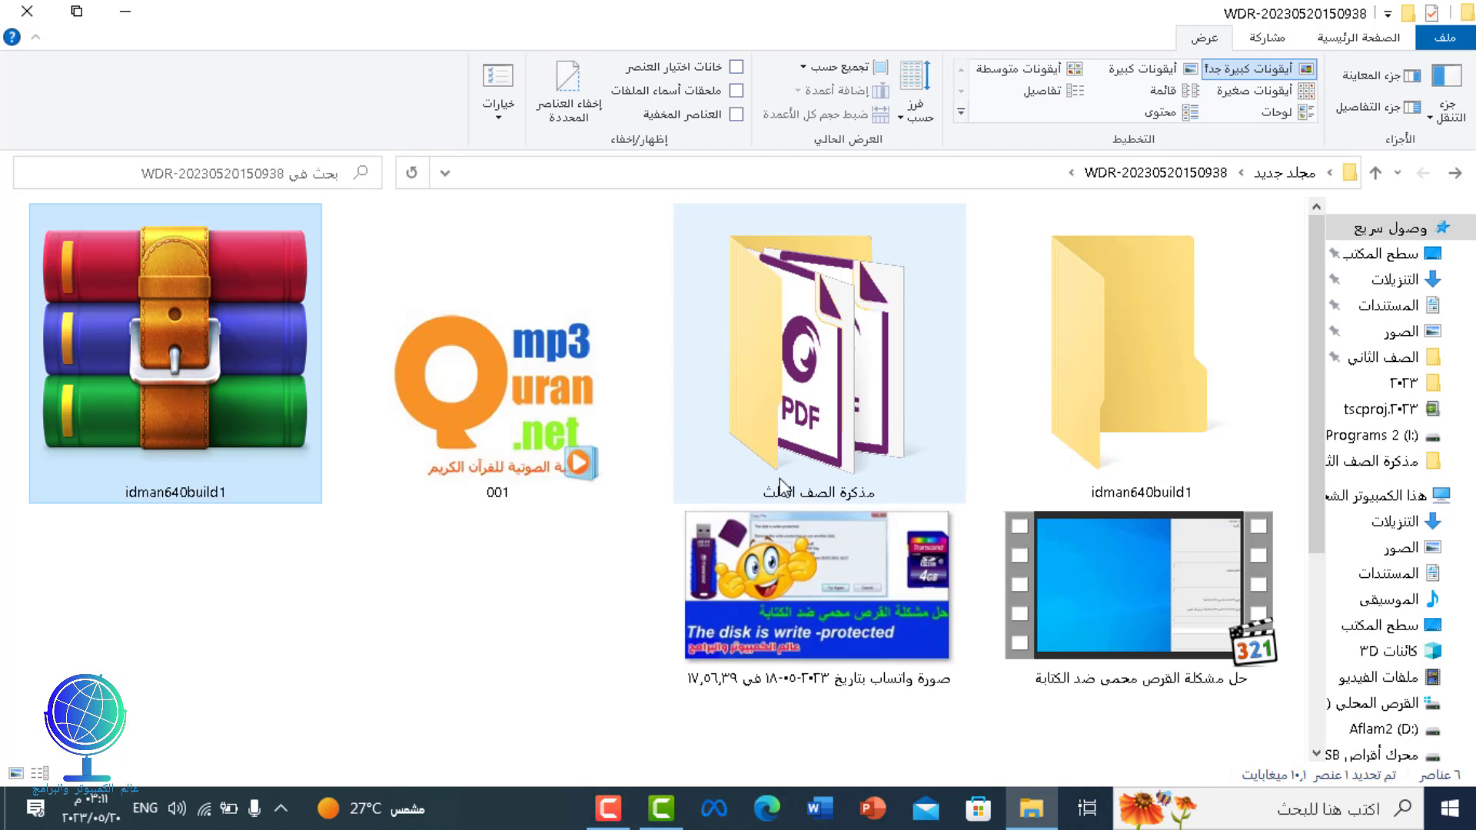
Go into the recovered مذكرة الصف الثالث folder, view the ظهر image and close the viewer
click(1451, 175)
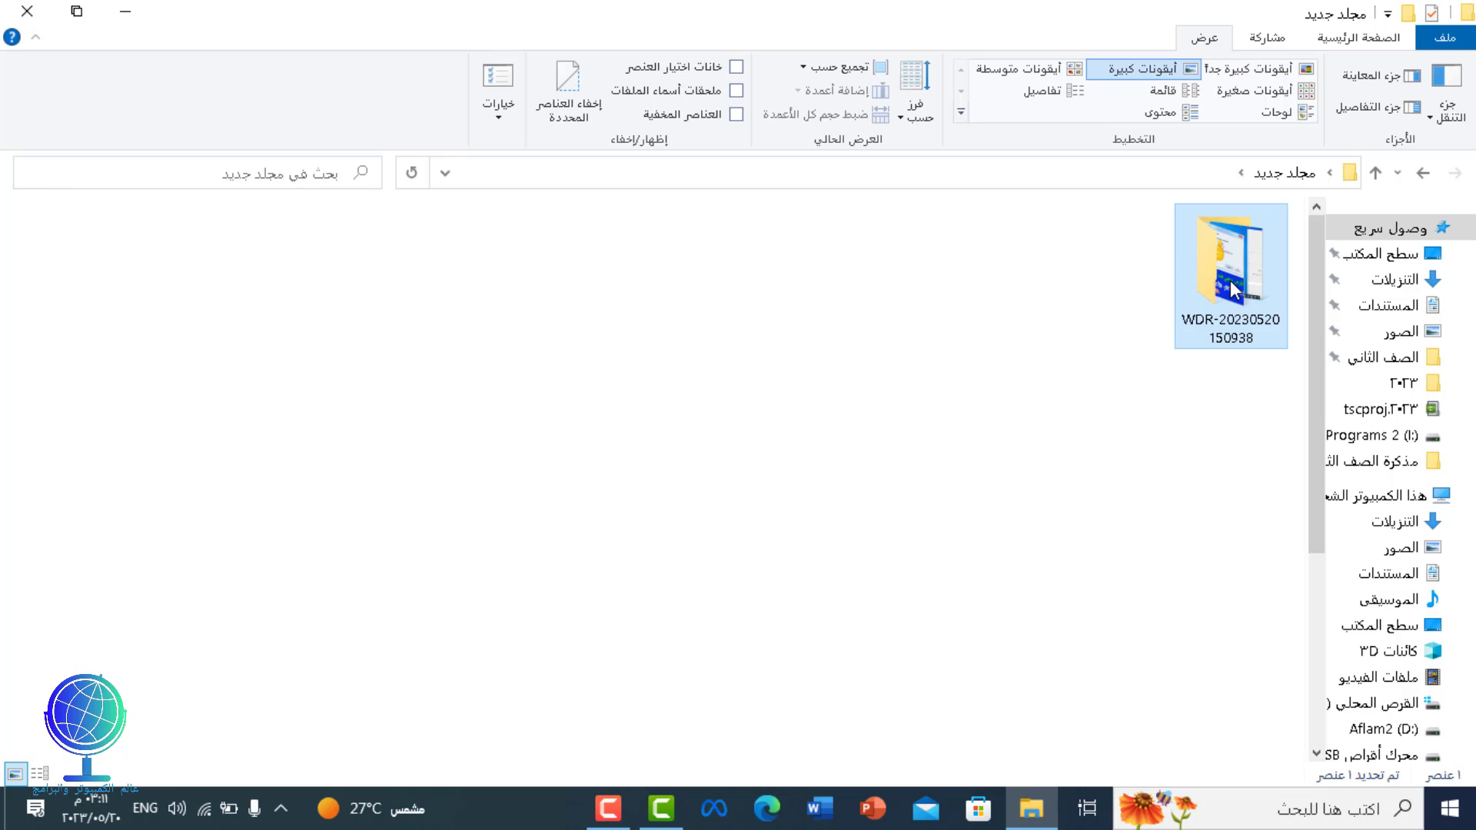
double_click(1231, 289)
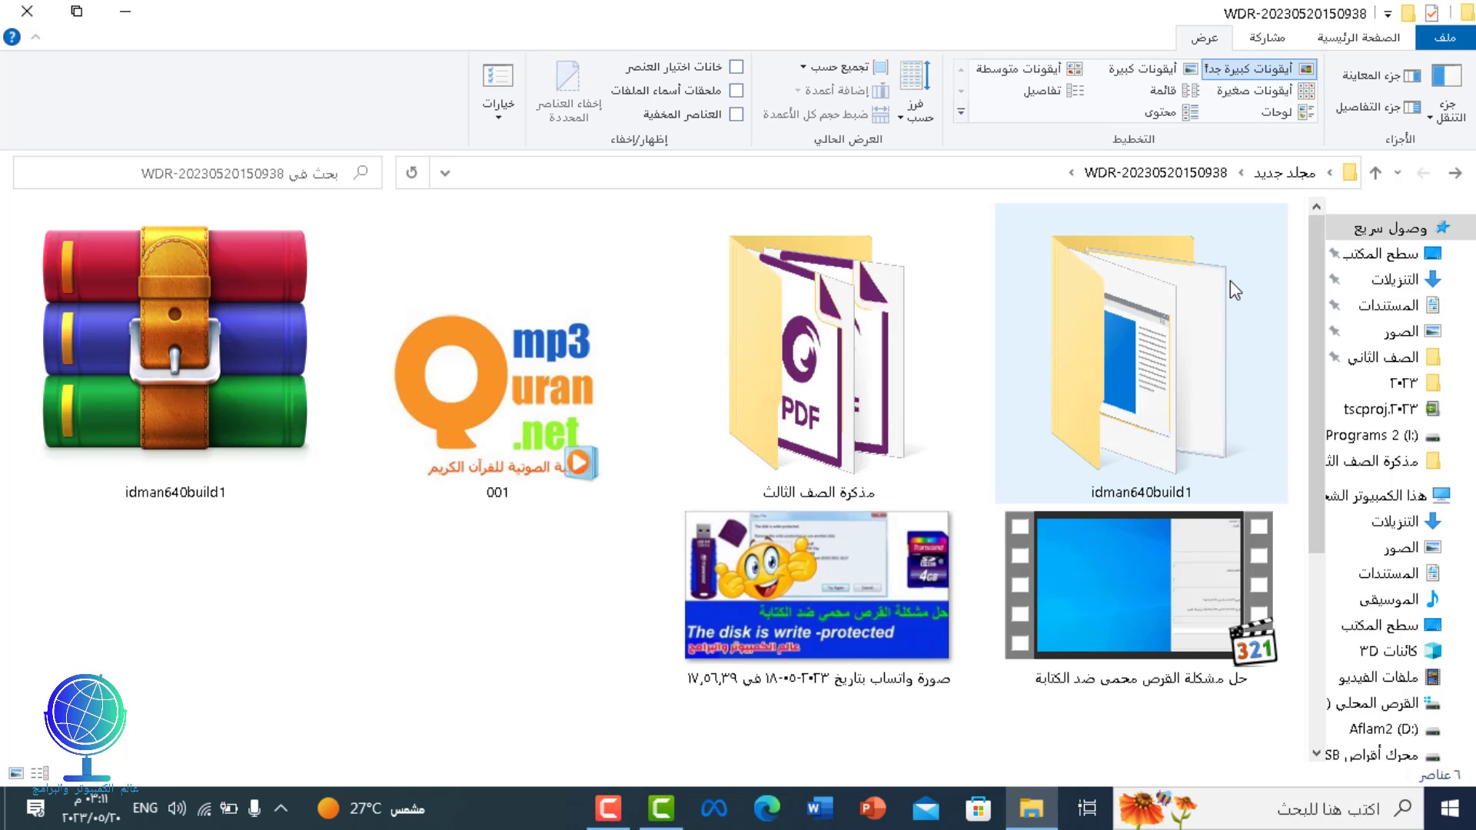
double_click(915, 360)
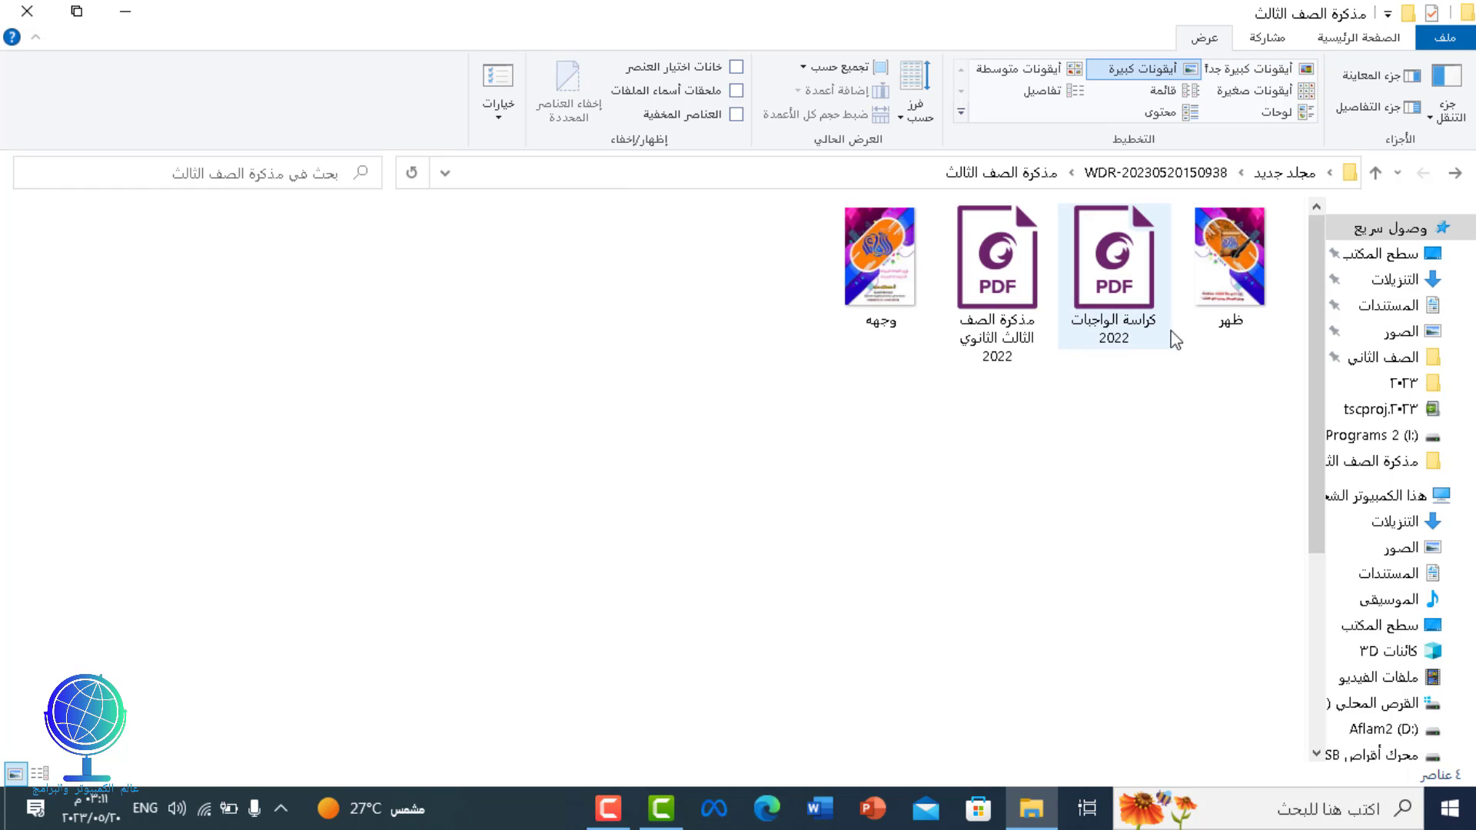
click(1216, 298)
double_click(1217, 298)
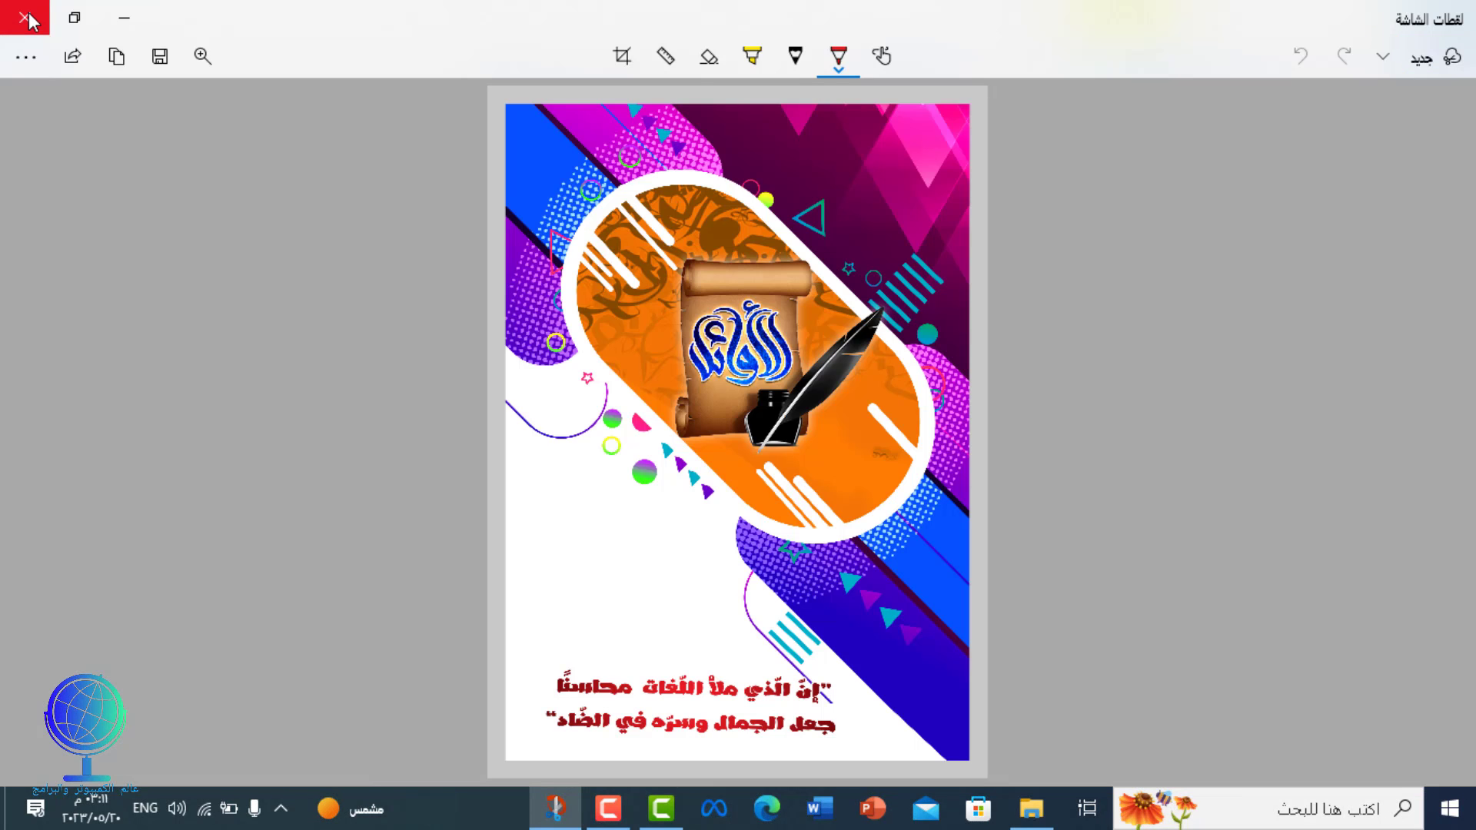
click(24, 17)
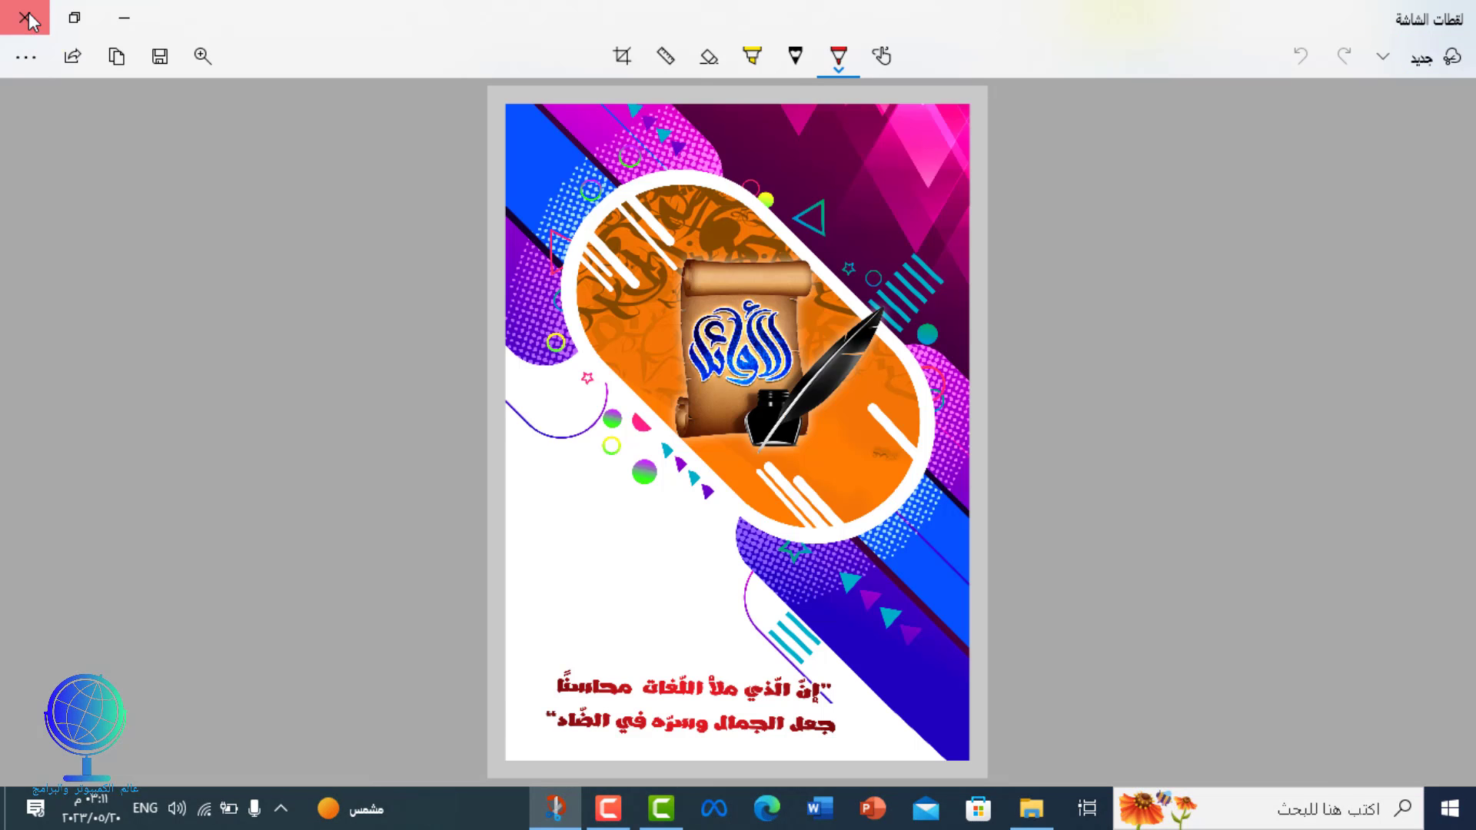
Open the PDF مذكرة الصف الثالث الثانوي 2022 to check its pages, and close it and the folder window
click(1005, 279)
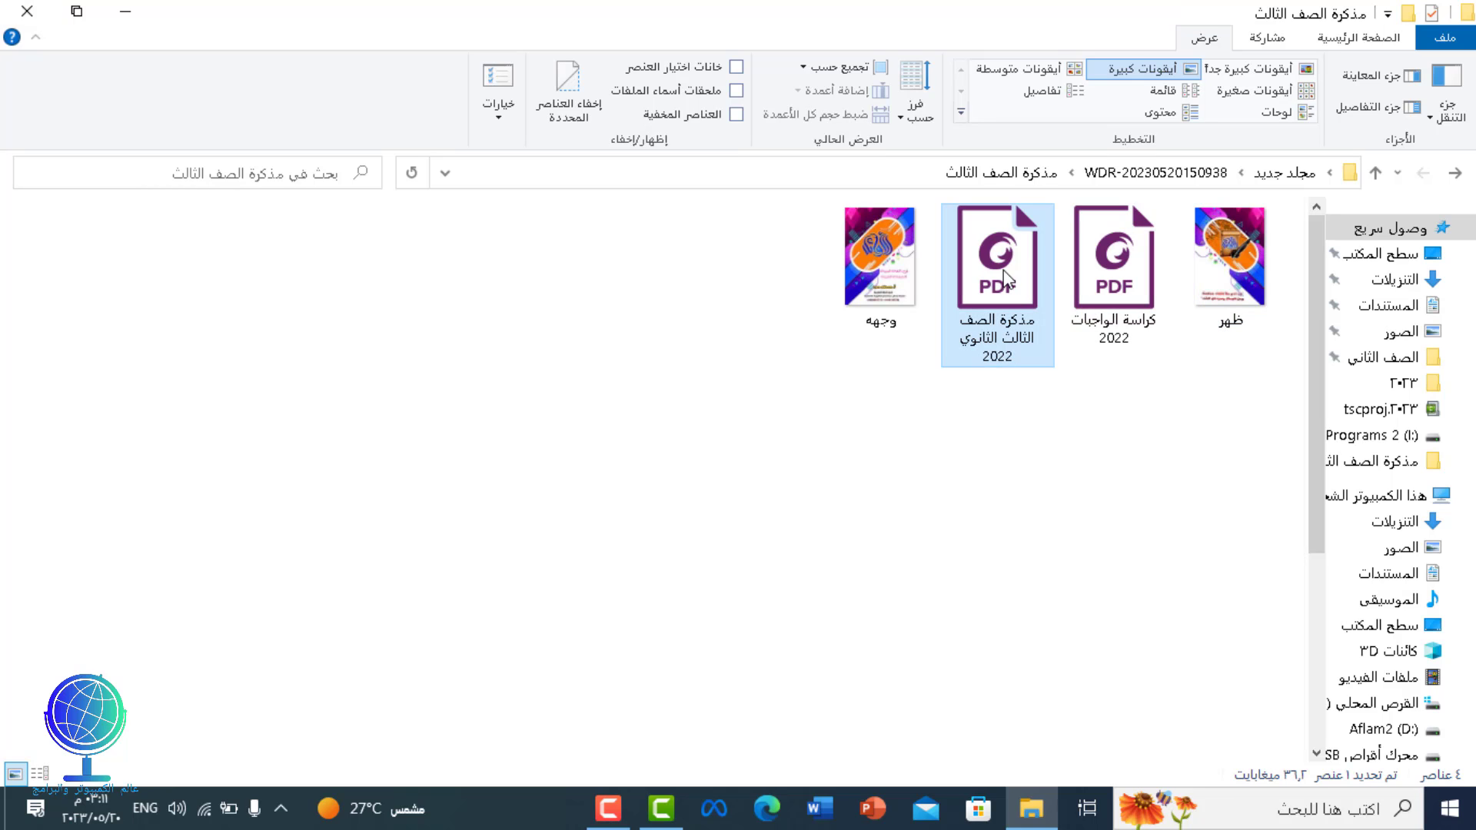
double_click(1005, 279)
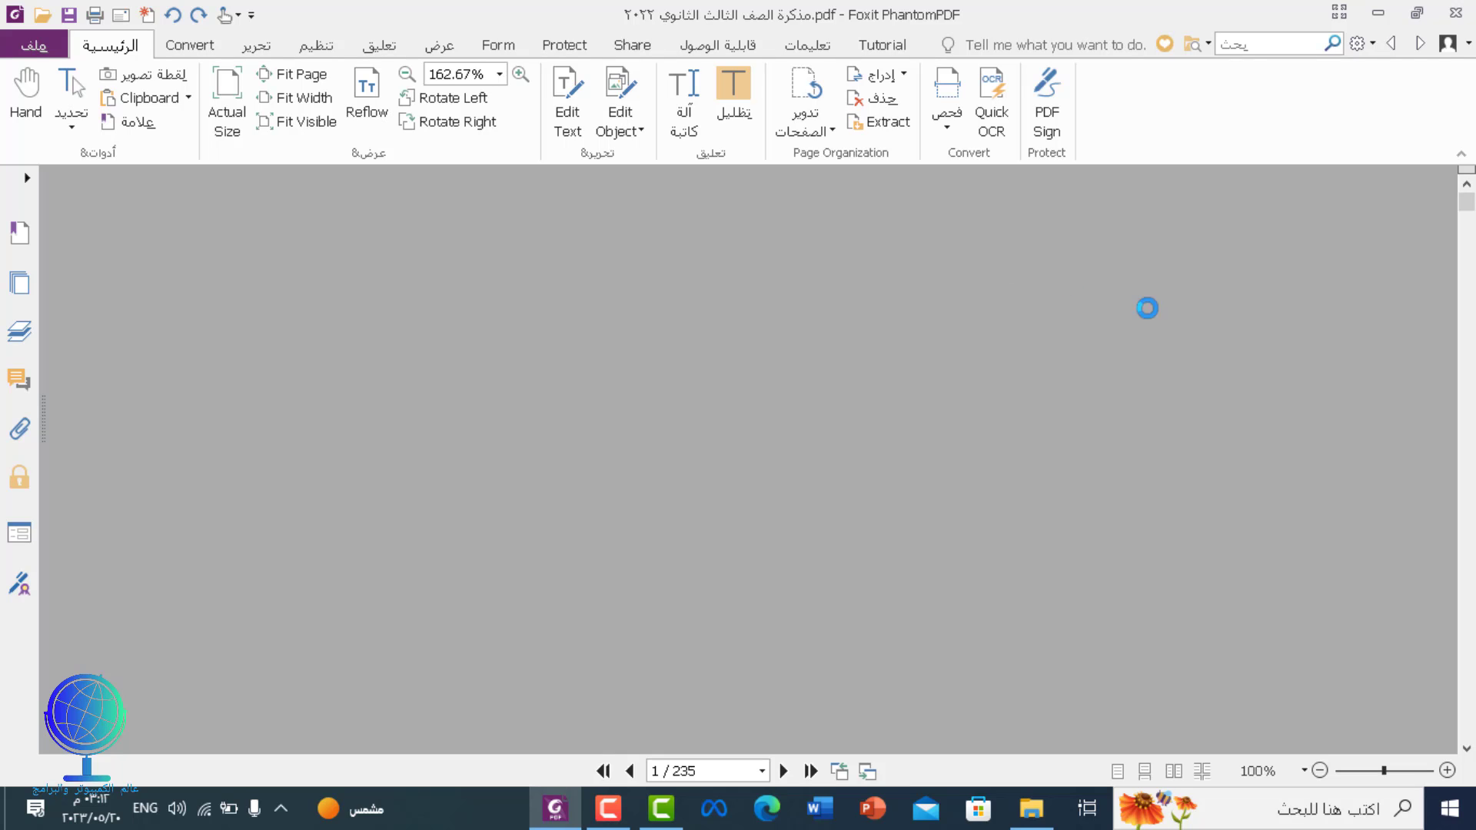
click(607, 821)
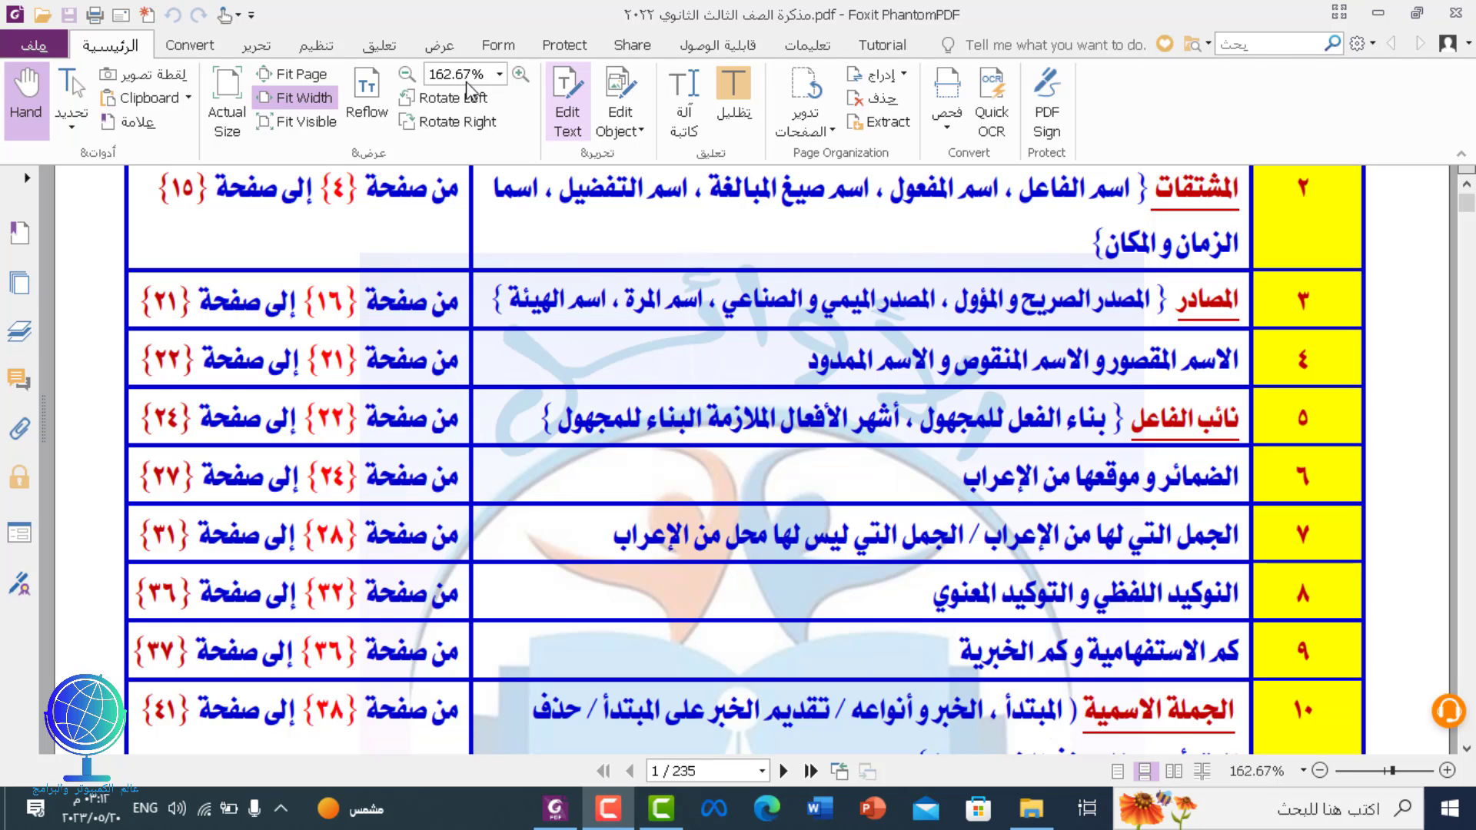
click(1455, 12)
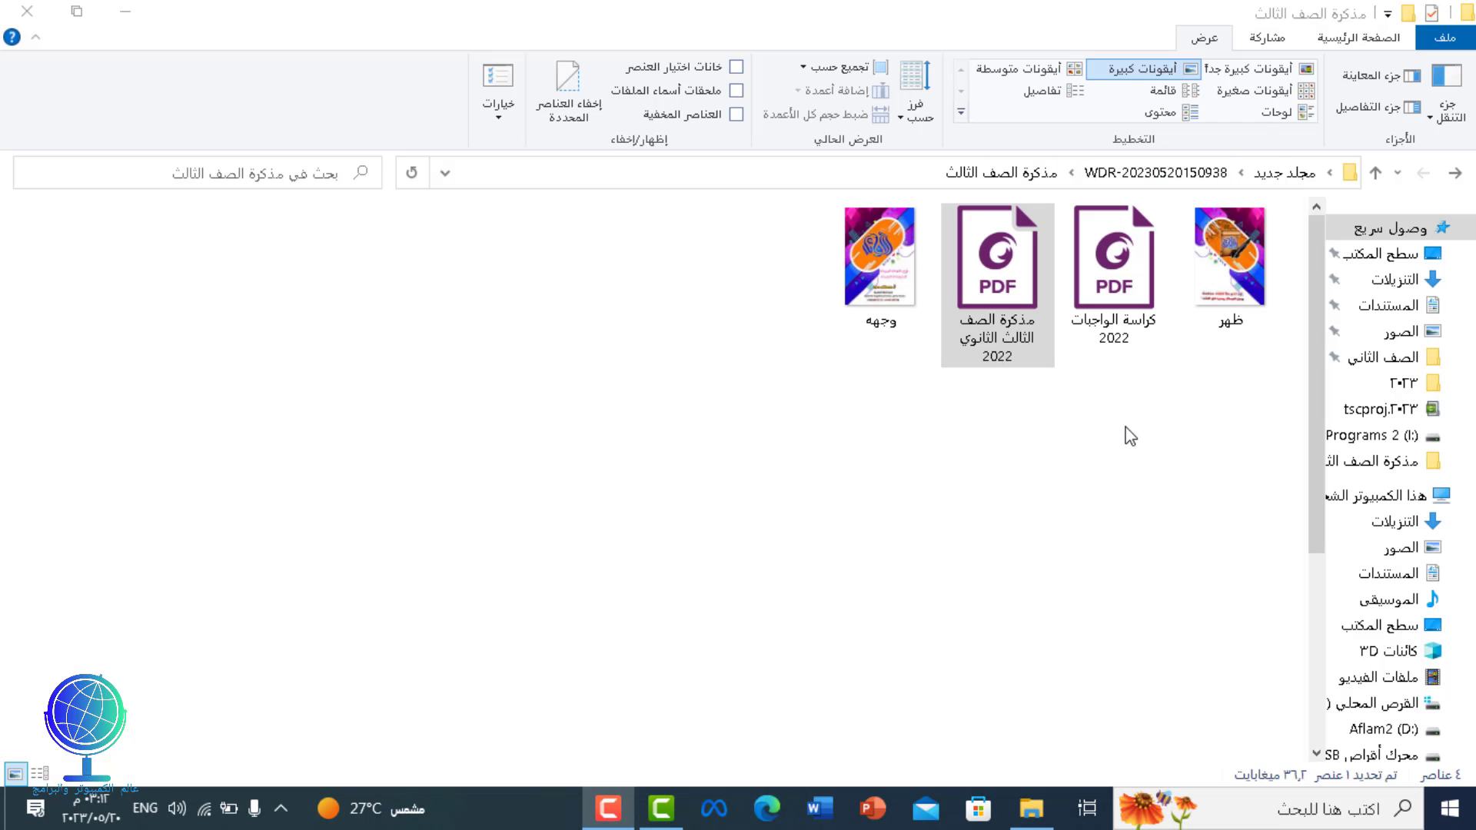
click(29, 10)
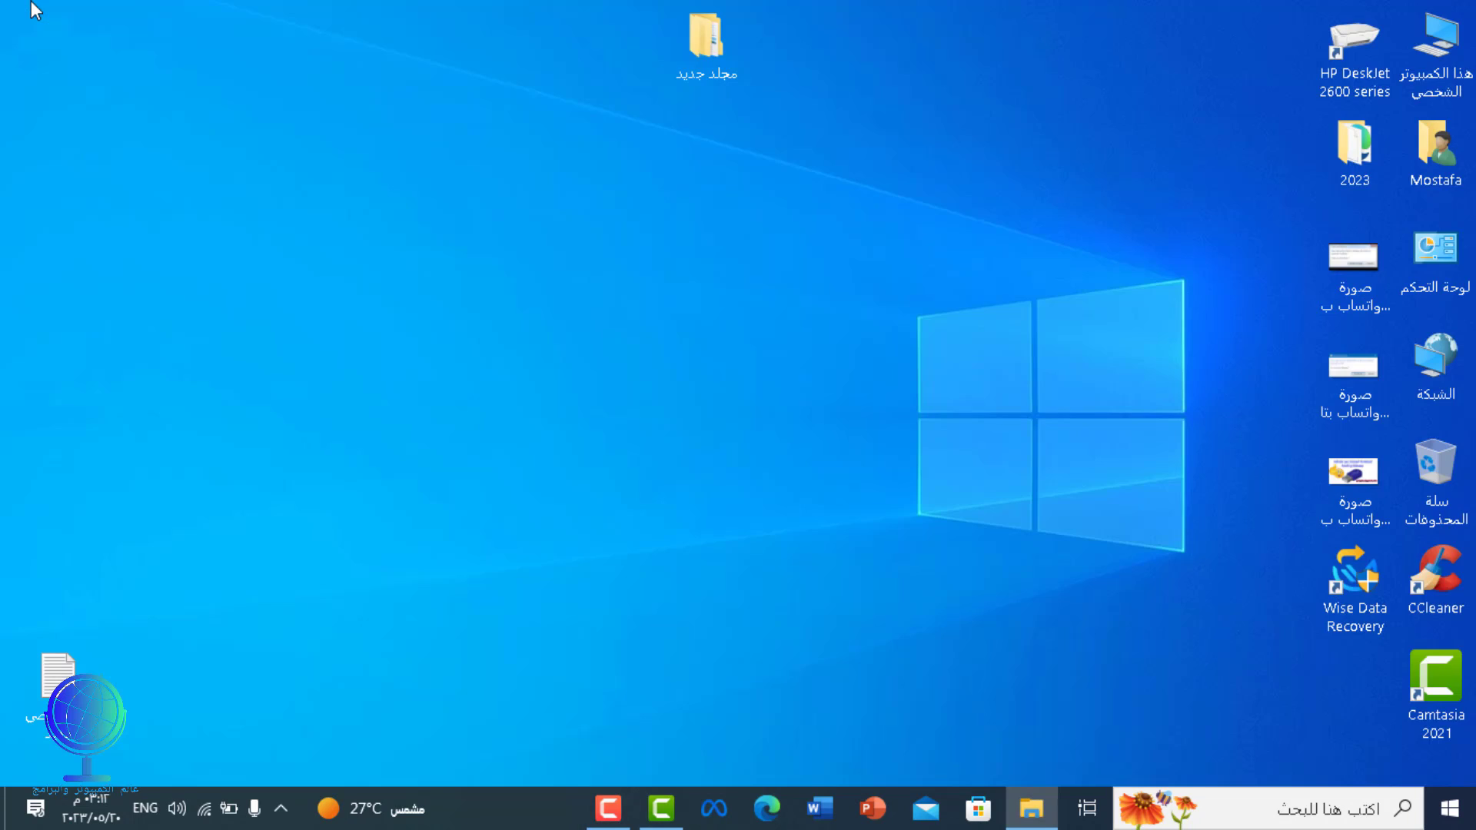